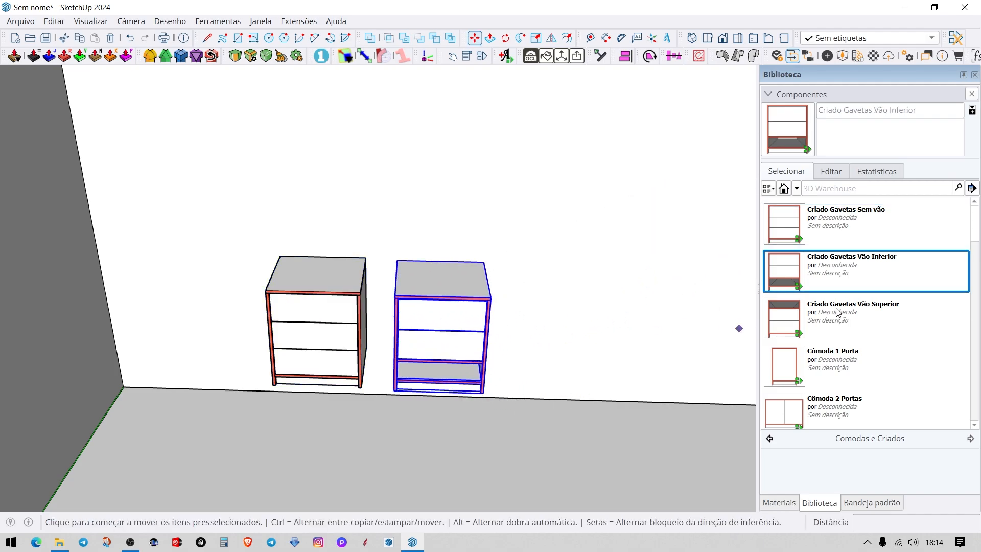
Place the Criado Gavetas Vão Superior, Cômoda 1 Porta and Cômoda 2 Portas components in a row along the wall
drag(835, 313, 506, 354)
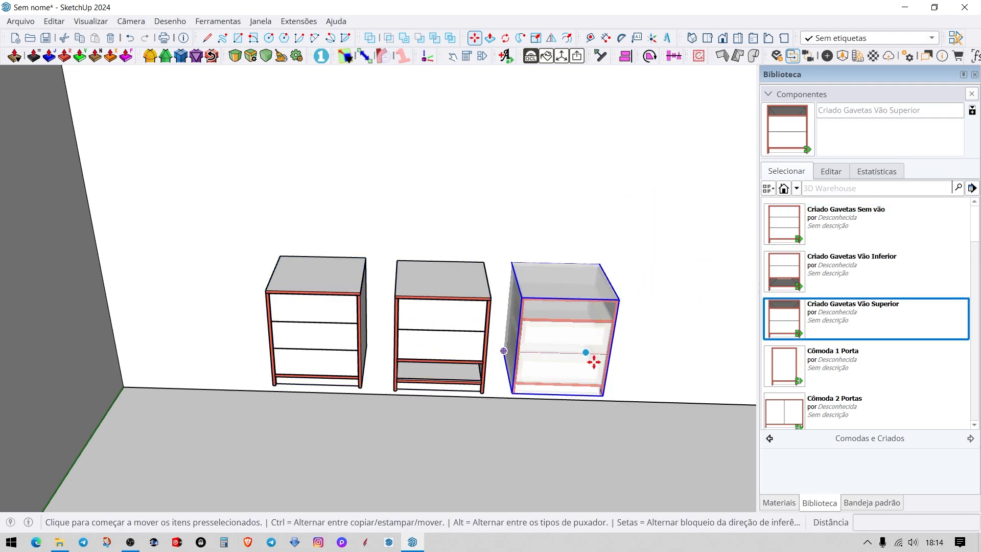
scroll(698, 344, up, 3)
drag(818, 366, 279, 329)
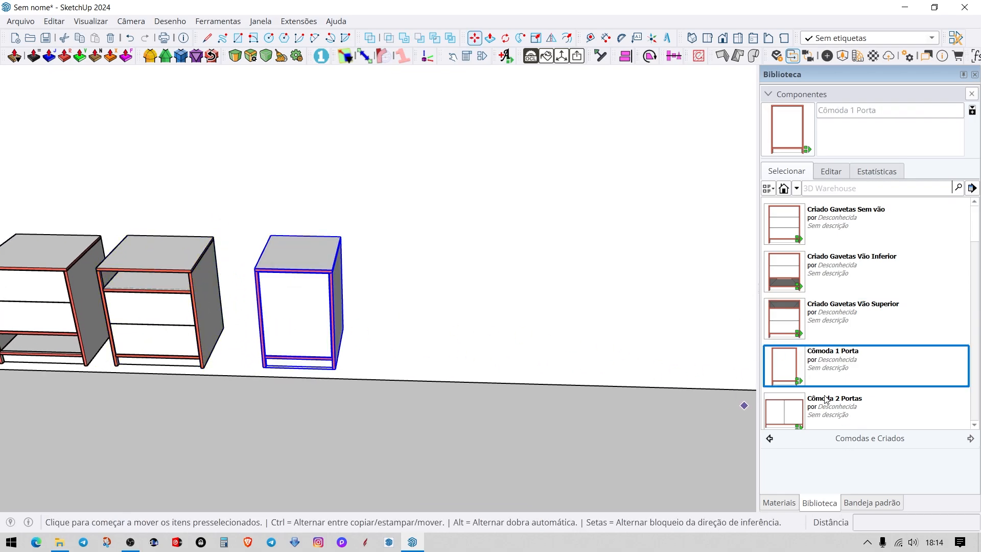
drag(825, 399, 389, 326)
scroll(922, 339, down, 2)
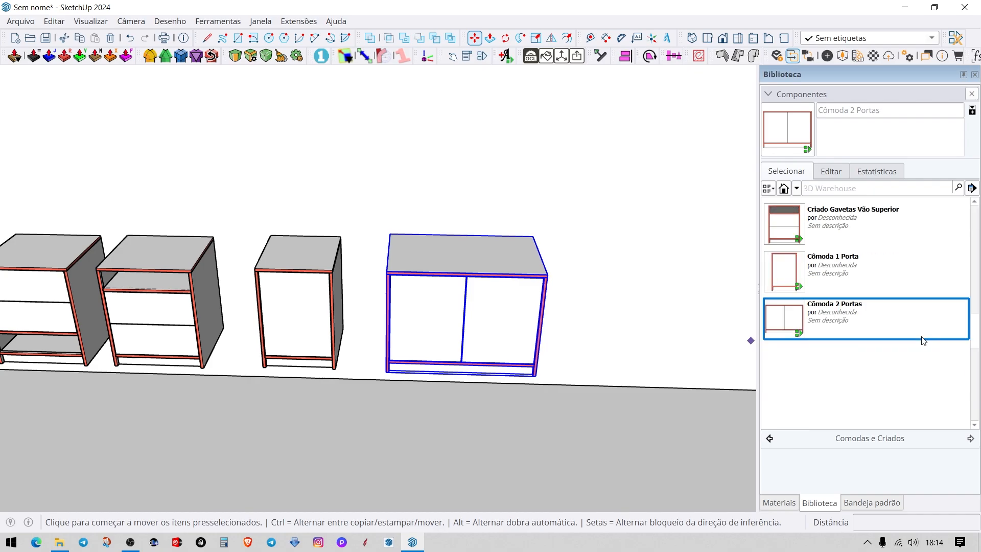
shift+middle_drag(279, 306, 526, 273)
key(space)
scroll(521, 275, down, 1)
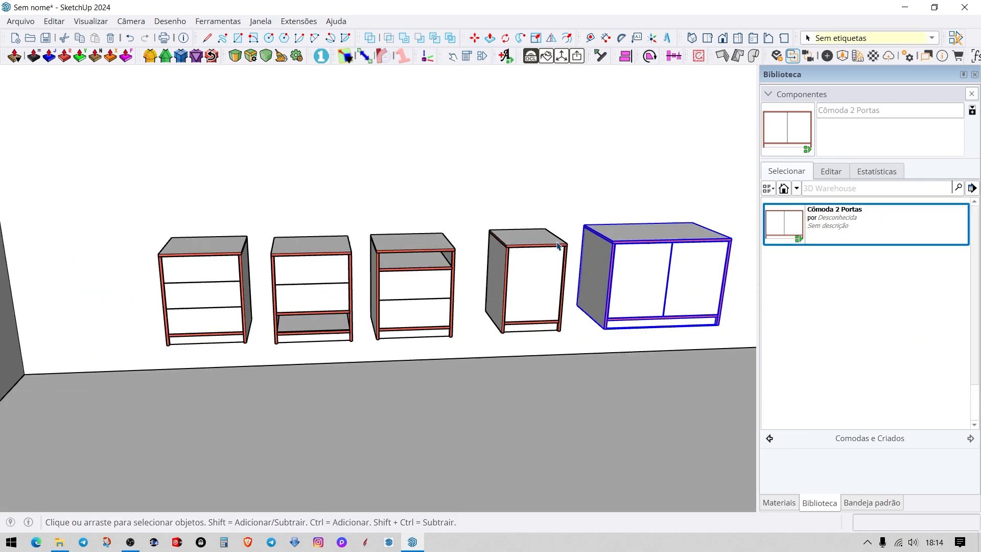
Select the three-drawer nightstand without gaps and open its component options
middle_drag(307, 280, 366, 247)
scroll(352, 284, up, 3)
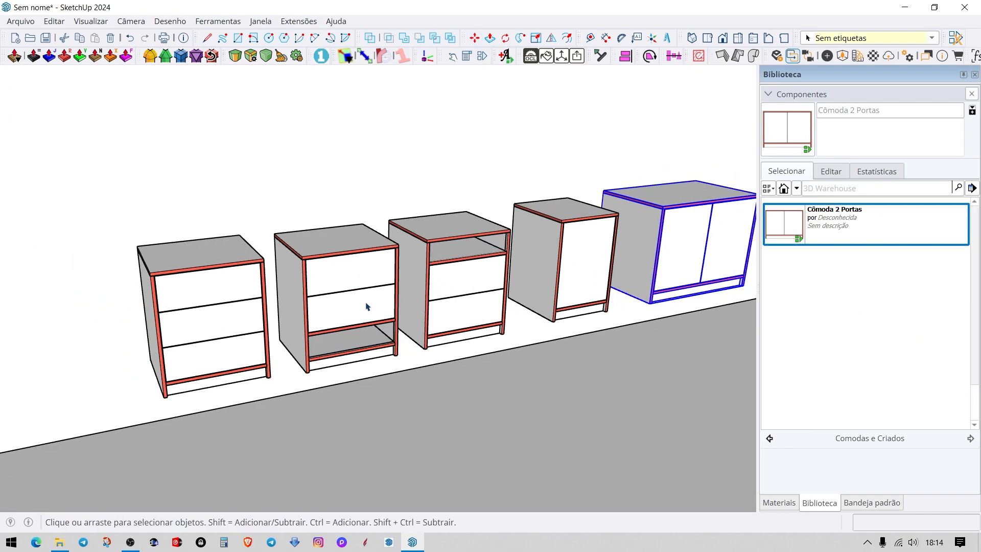
scroll(514, 301, up, 3)
scroll(365, 345, up, 2)
click(413, 304)
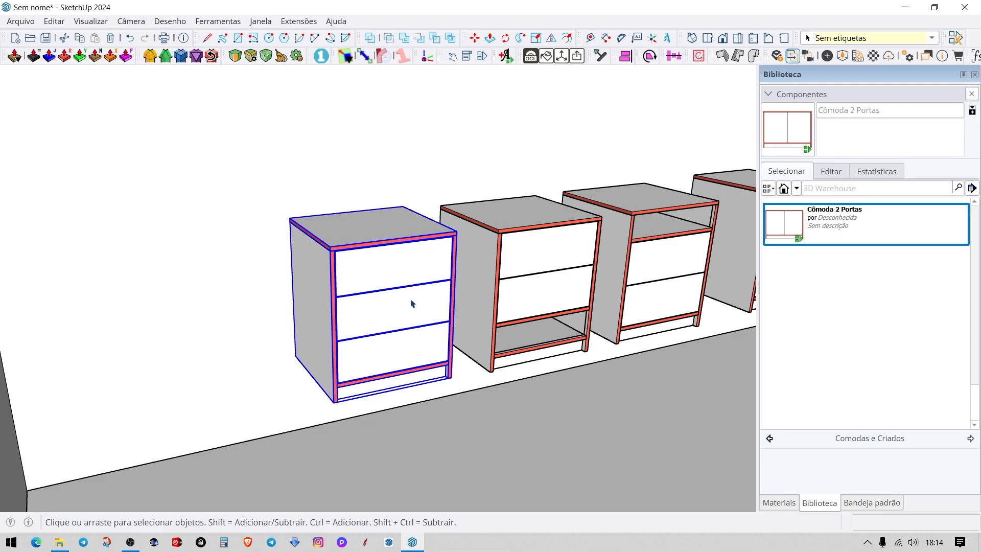
key(o)
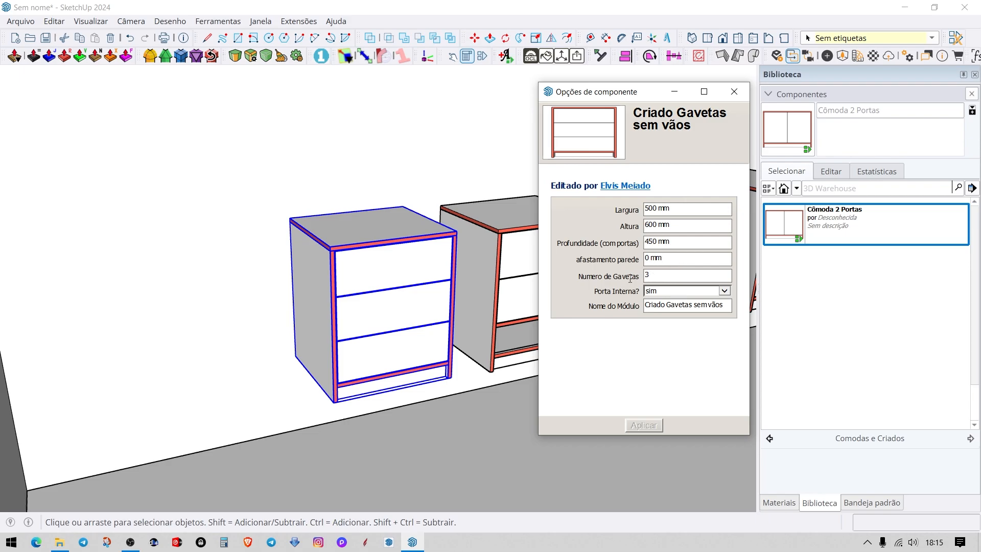
Set the three-drawer nightstand's Porta Interna option to nao and apply it
scroll(289, 310, up, 2)
middle_drag(357, 241, 404, 320)
scroll(498, 316, down, 2)
scroll(438, 311, up, 2)
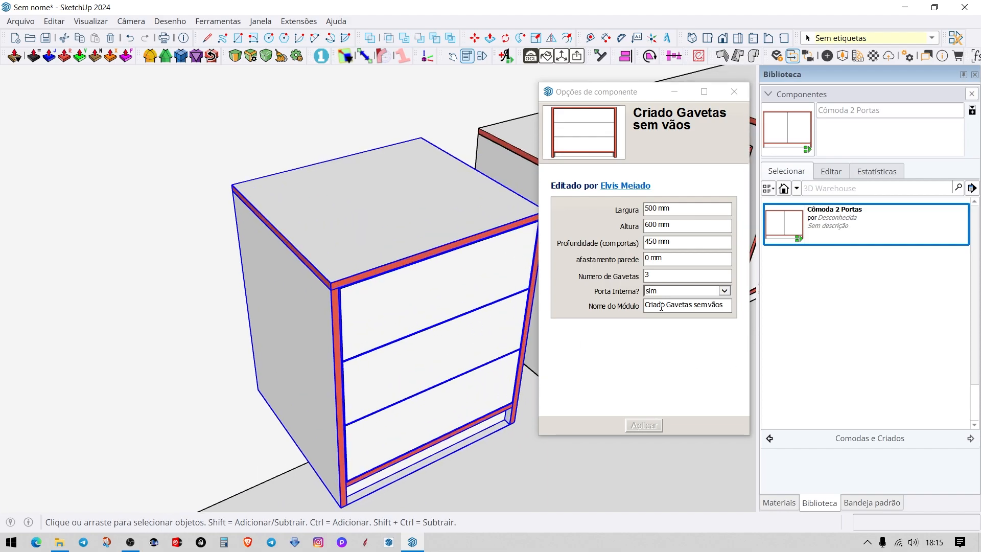
click(651, 290)
click(656, 303)
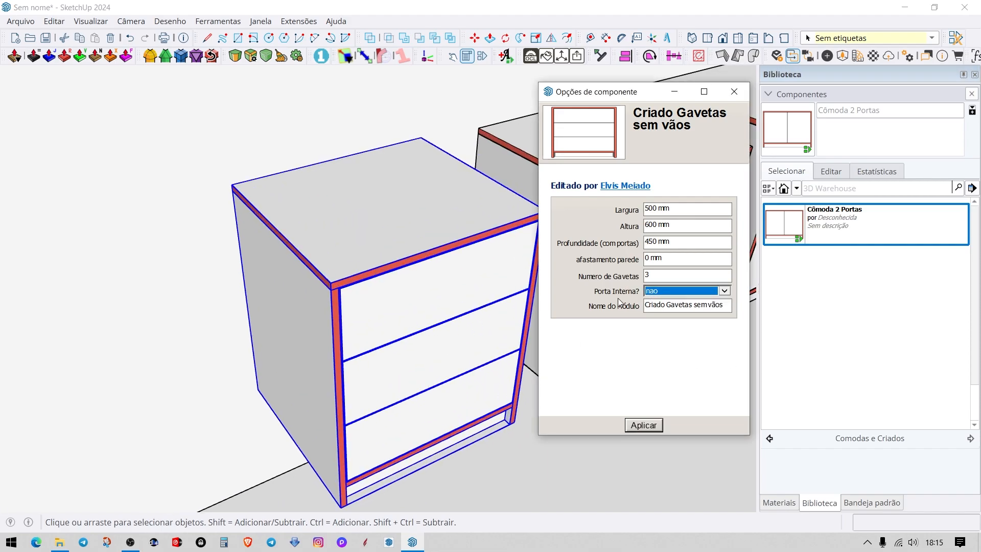
click(646, 421)
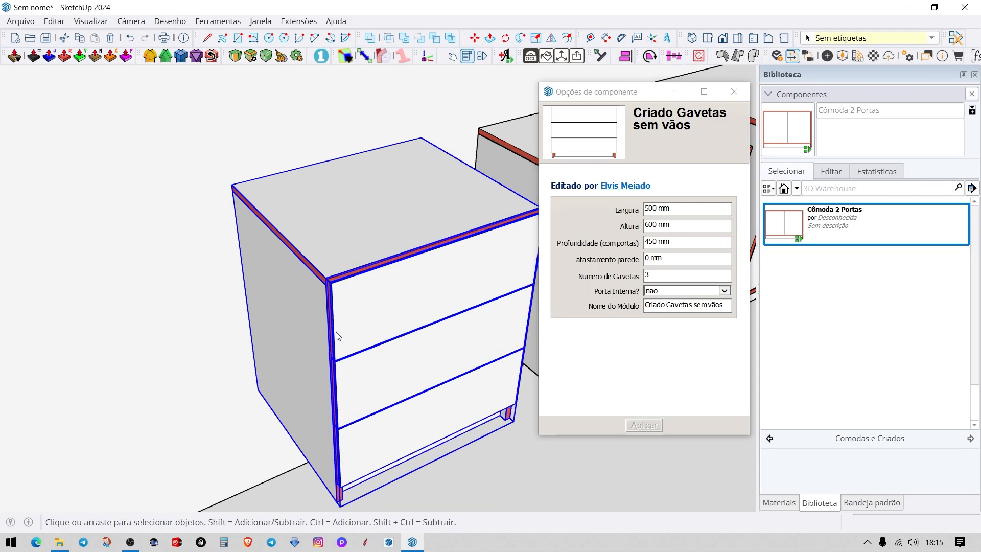
Set the three-drawer nightstand's Porta Interna option back to sim and apply it
middle_drag(332, 335, 355, 324)
click(664, 291)
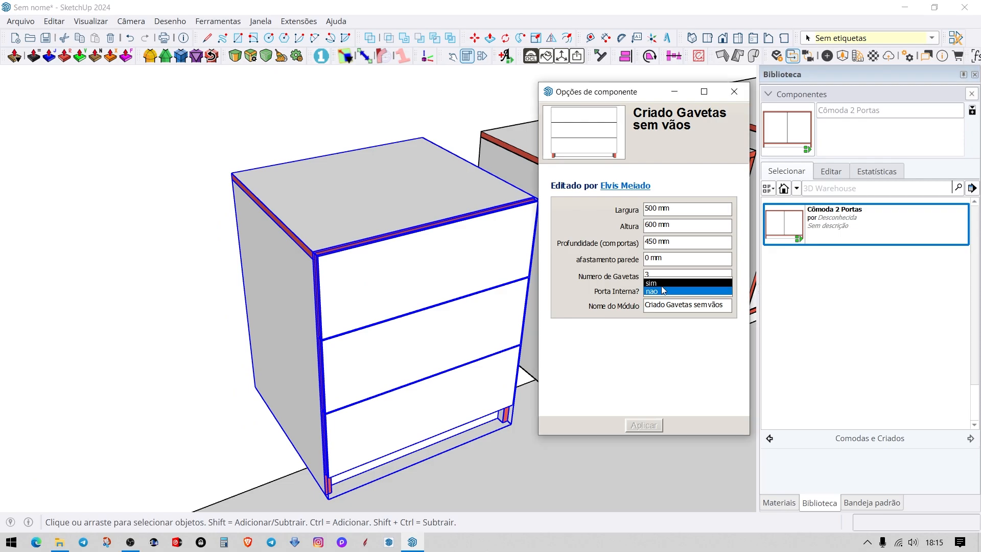
click(664, 287)
click(641, 426)
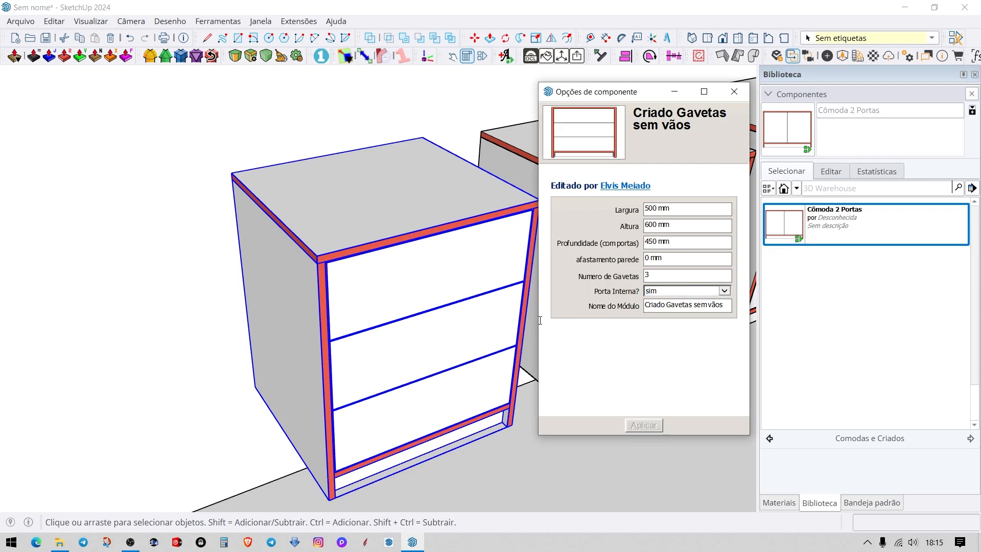
Open the three-drawer nightstand for editing and set the Base of its Sem Portas sub-component to apoiada
middle_drag(424, 332, 420, 372)
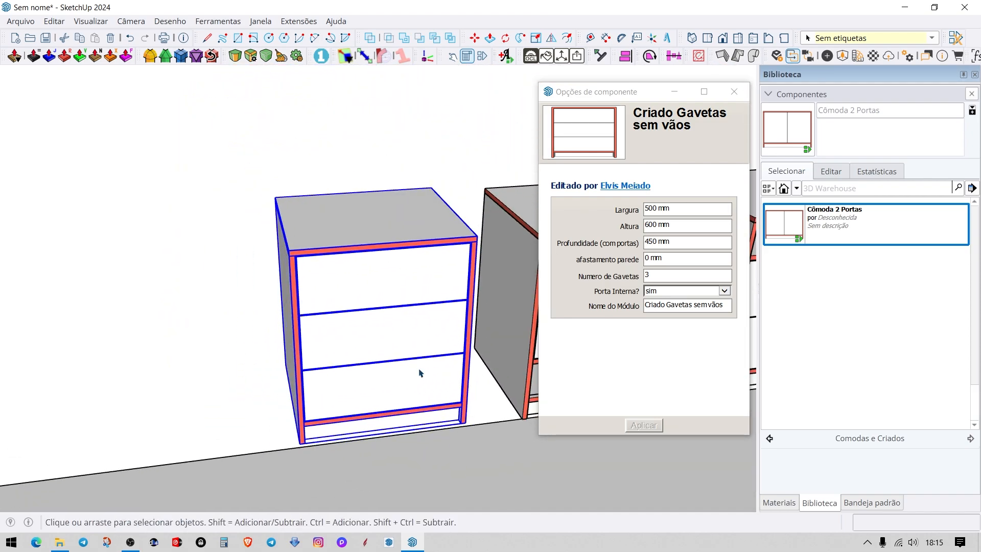
double_click(375, 220)
click(378, 223)
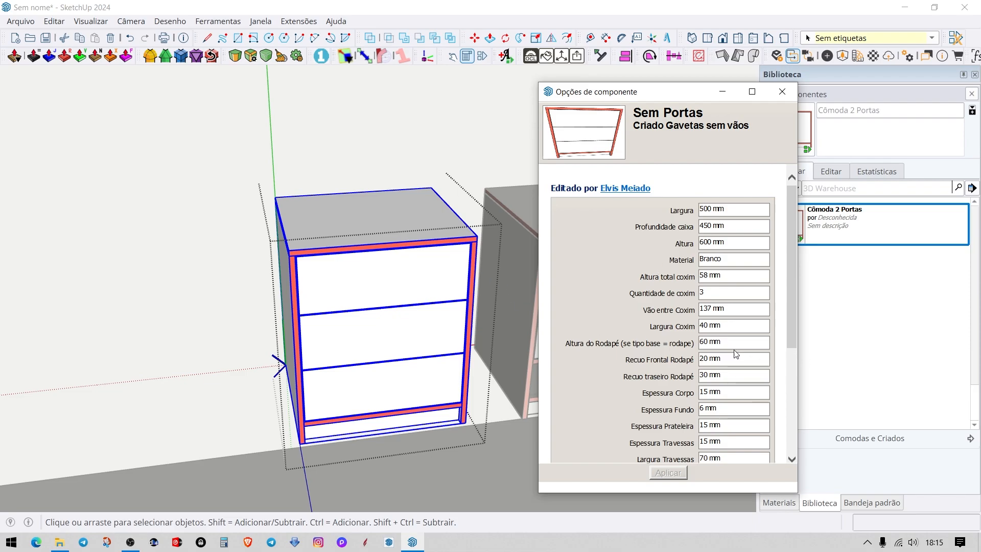
scroll(728, 346, down, 3)
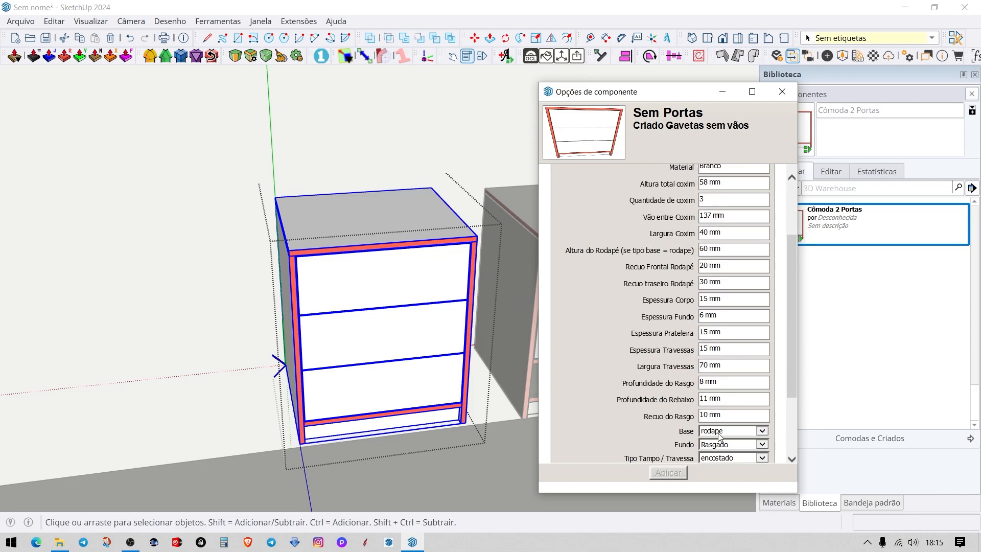
scroll(719, 435, down, 2)
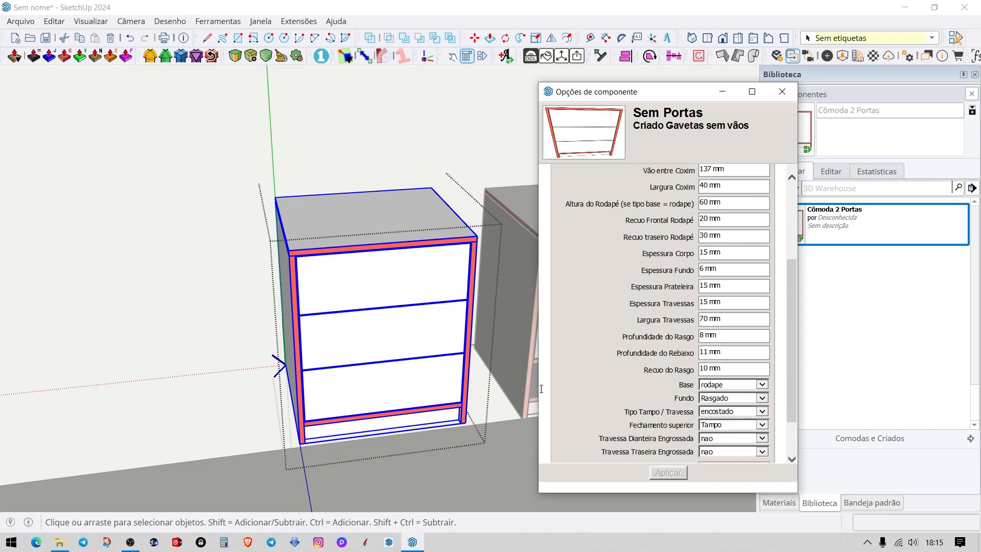
middle_drag(388, 339, 562, 366)
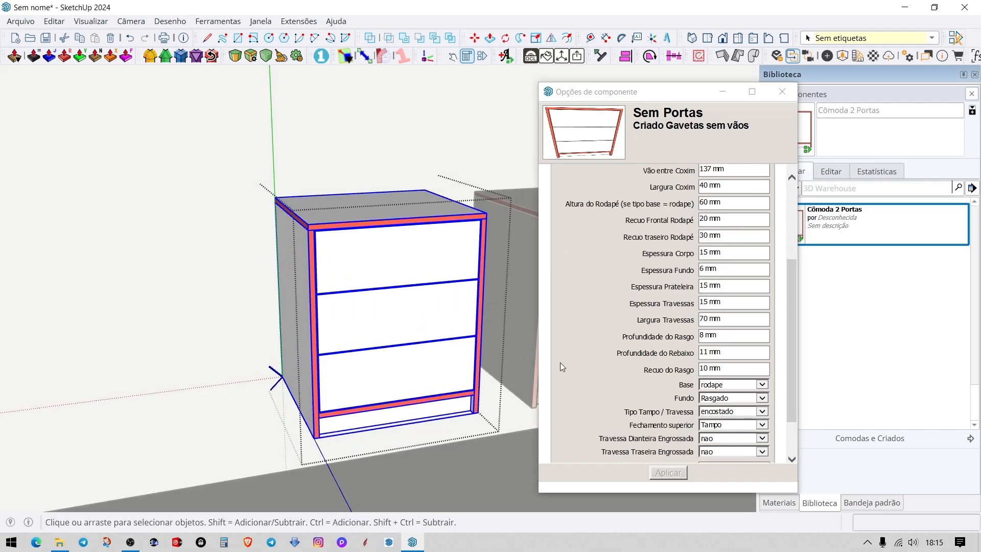
click(728, 384)
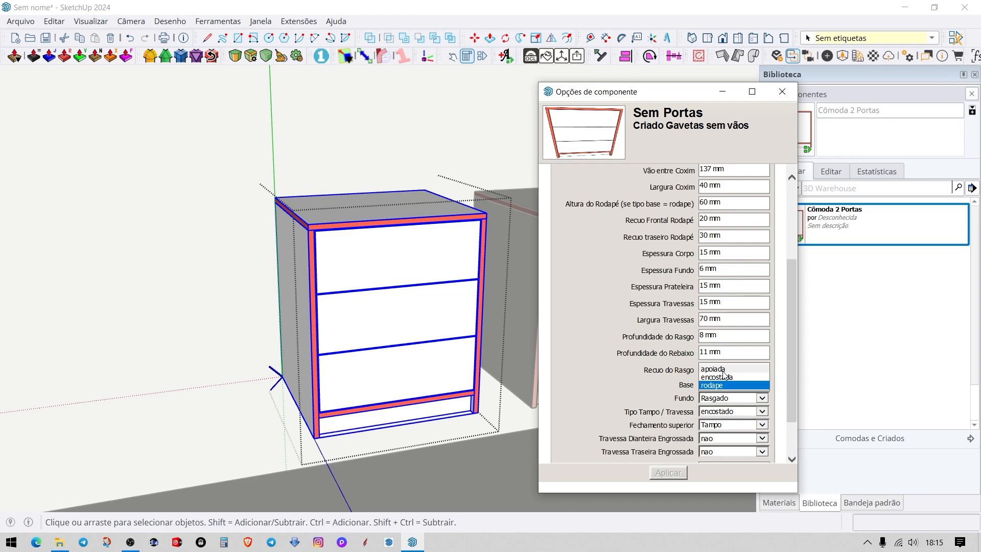
click(720, 369)
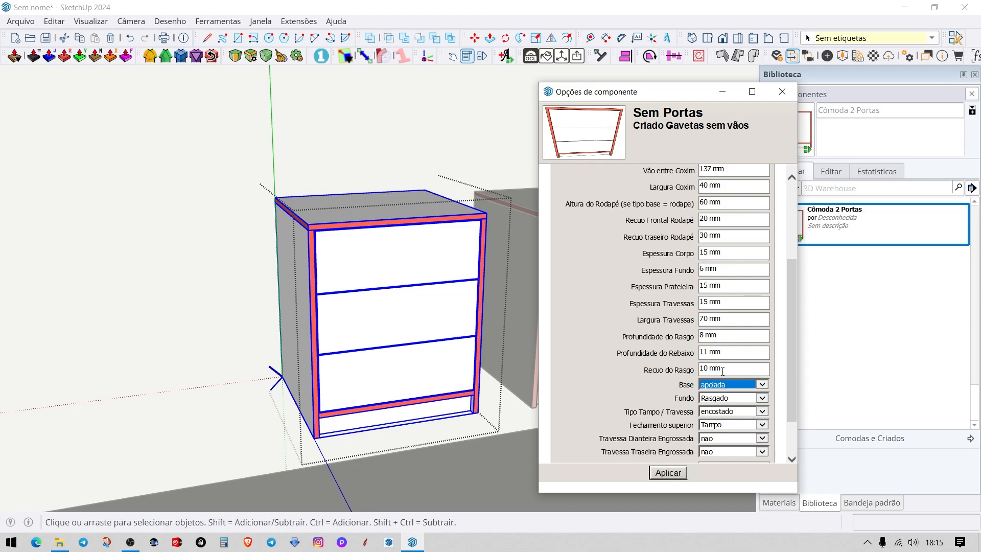
click(663, 474)
middle_drag(461, 406, 433, 390)
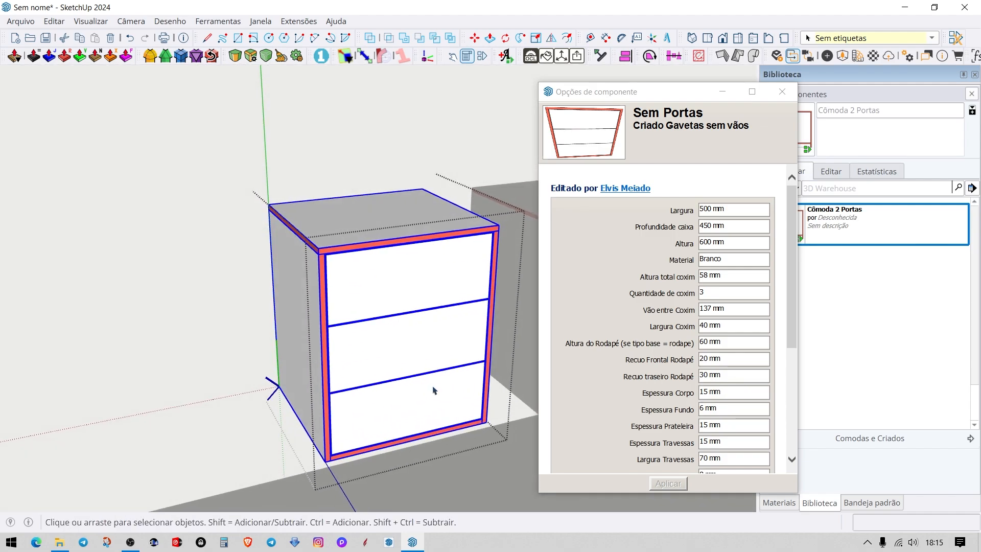
Leave the three-drawer nightstand's editing context and select the neighbouring nightstand with the lower gap
scroll(693, 370, down, 2)
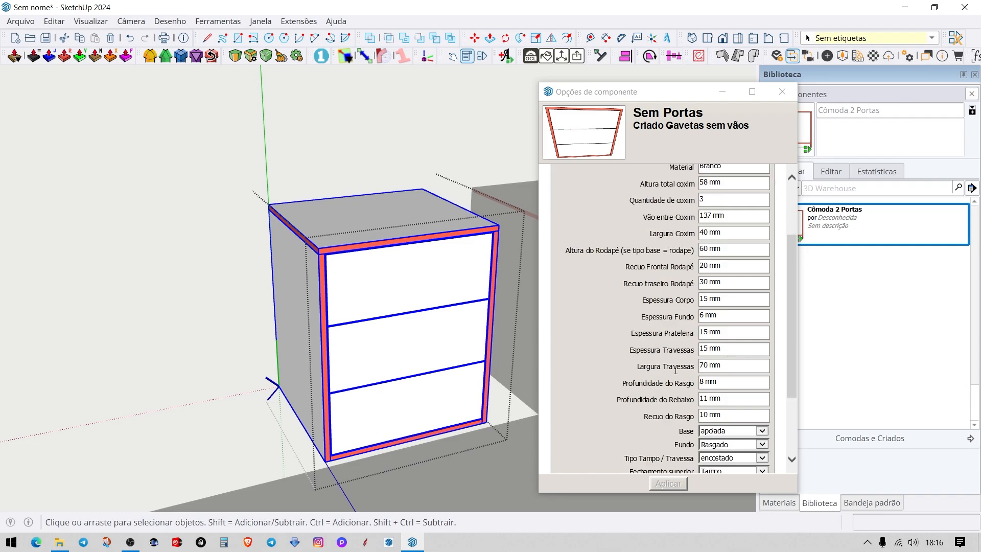
scroll(405, 335, down, 2)
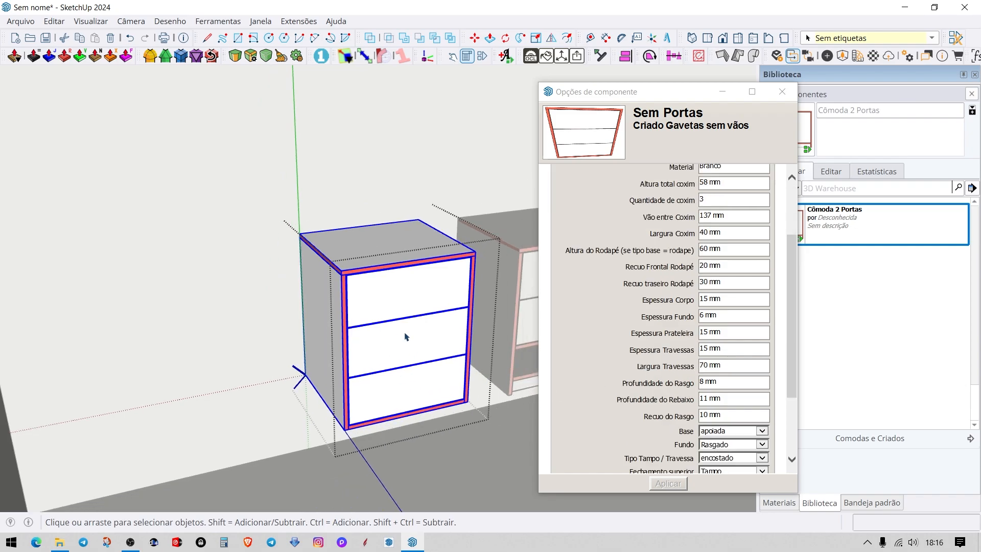
scroll(730, 361, down, 2)
middle_drag(393, 323, 277, 311)
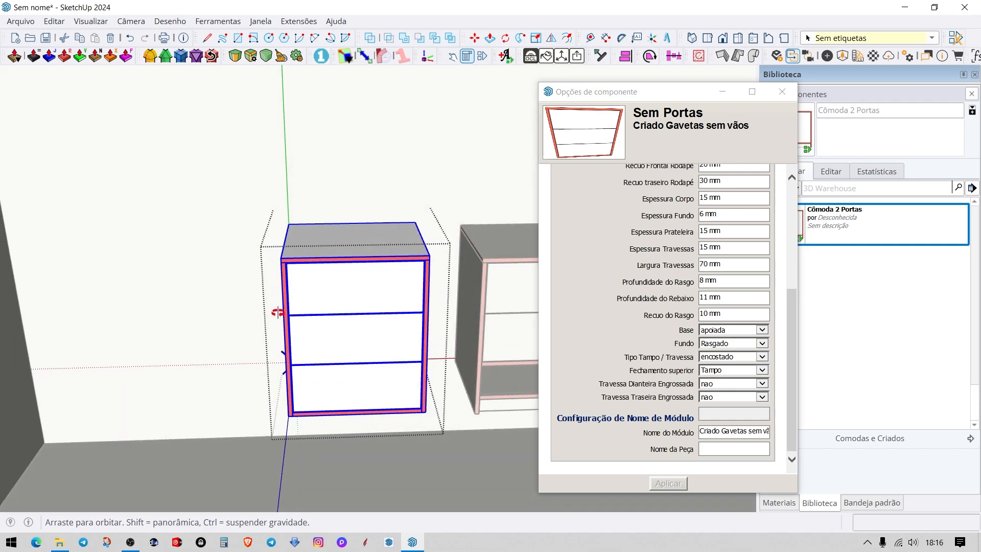
click(255, 310)
middle_drag(420, 318, 298, 366)
scroll(298, 366, up, 1)
shift+middle_drag(348, 391, 316, 319)
scroll(344, 339, down, 1)
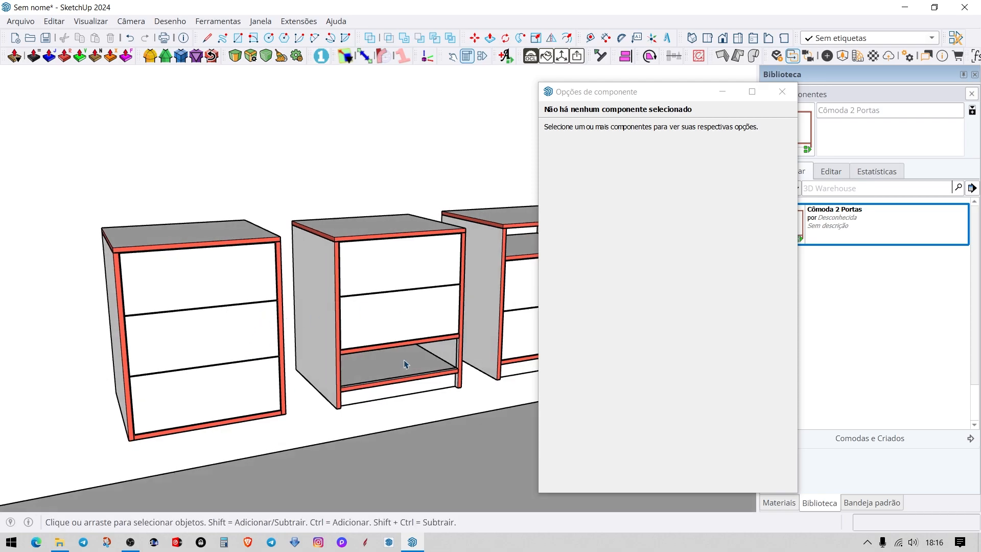
click(435, 282)
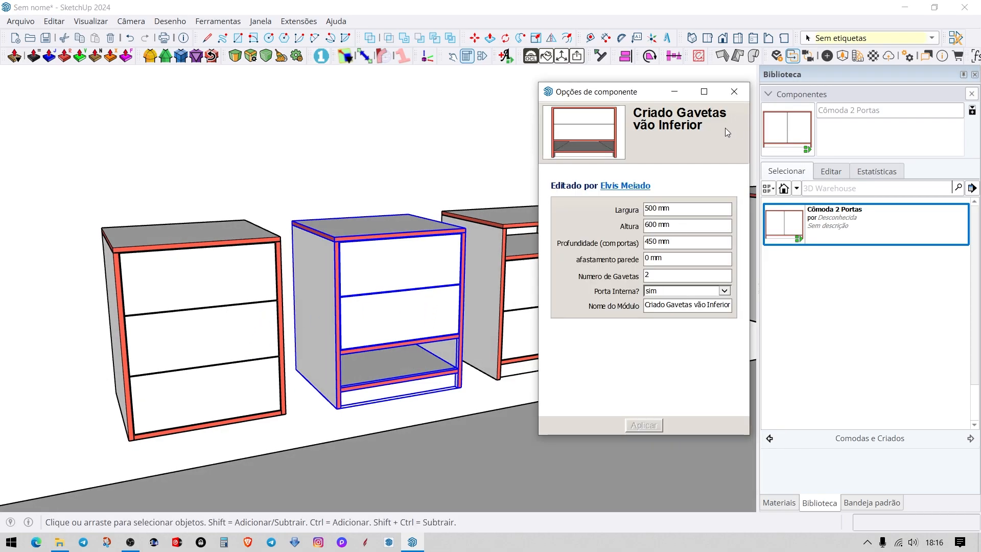
Open the lower-gap nightstand for editing and select its Sem Portas sub-component
middle_drag(409, 355, 456, 359)
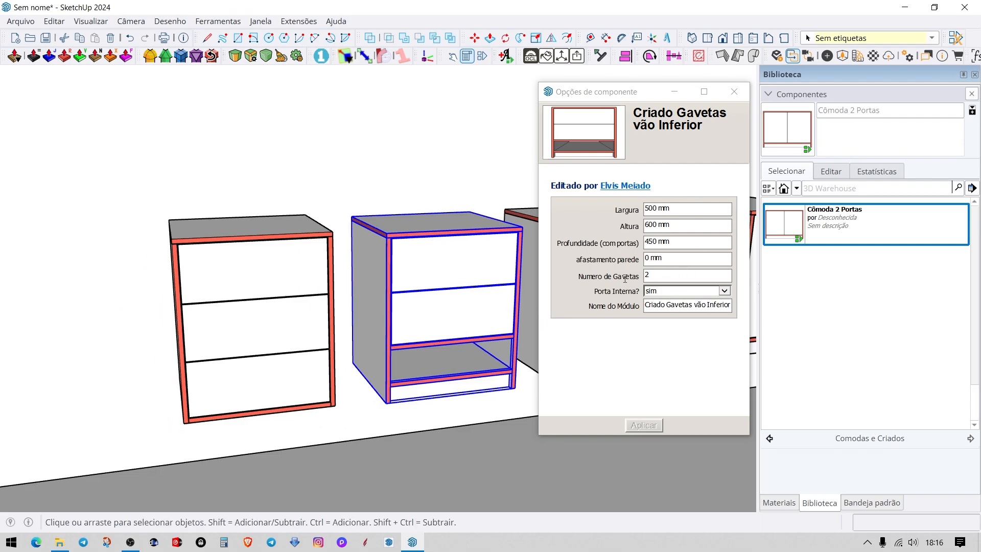
scroll(486, 340, up, 1)
scroll(451, 341, down, 1)
middle_drag(509, 341, 479, 361)
scroll(479, 361, up, 2)
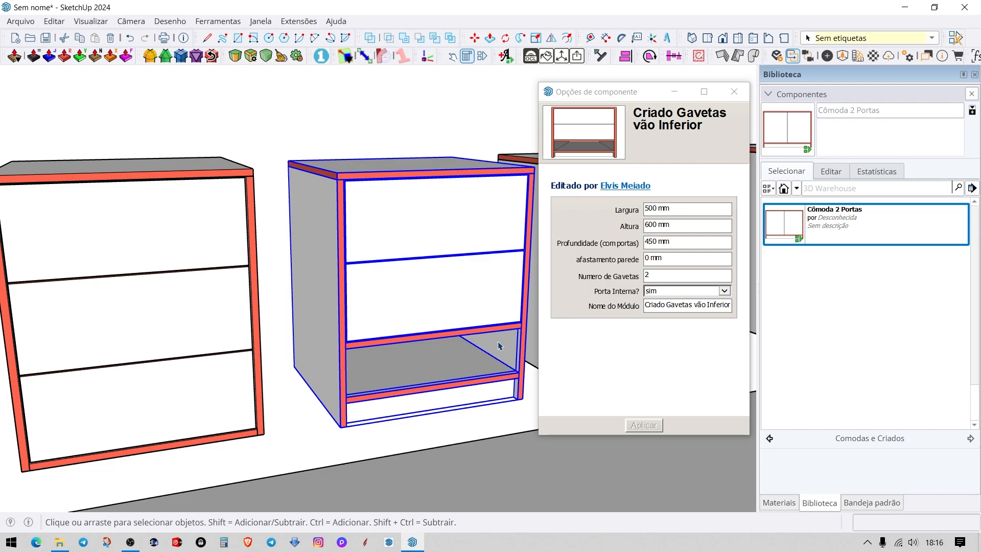
double_click(445, 333)
click(446, 333)
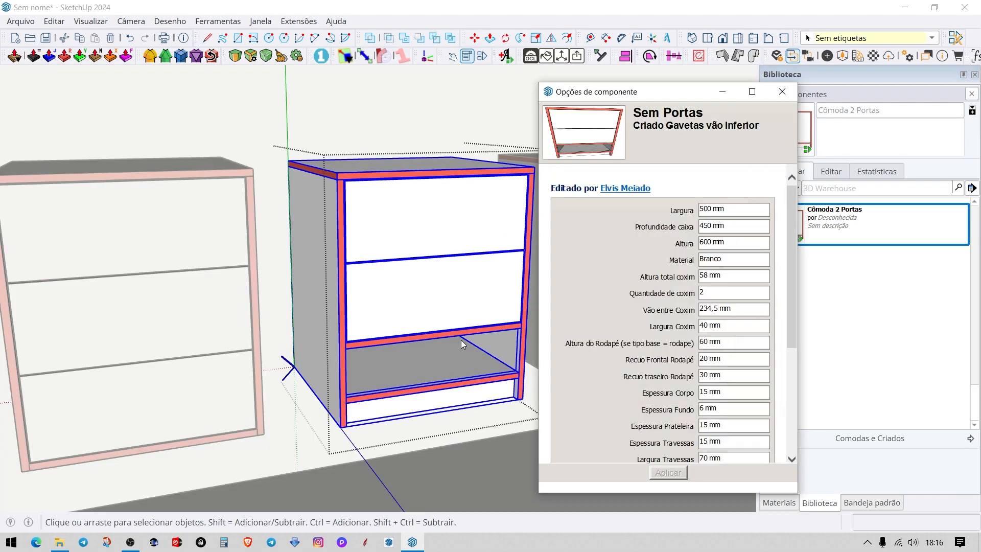
Inspect the options of the Divisoria shelf beneath the drawers of the lower-gap nightstand
middle_drag(461, 339, 380, 373)
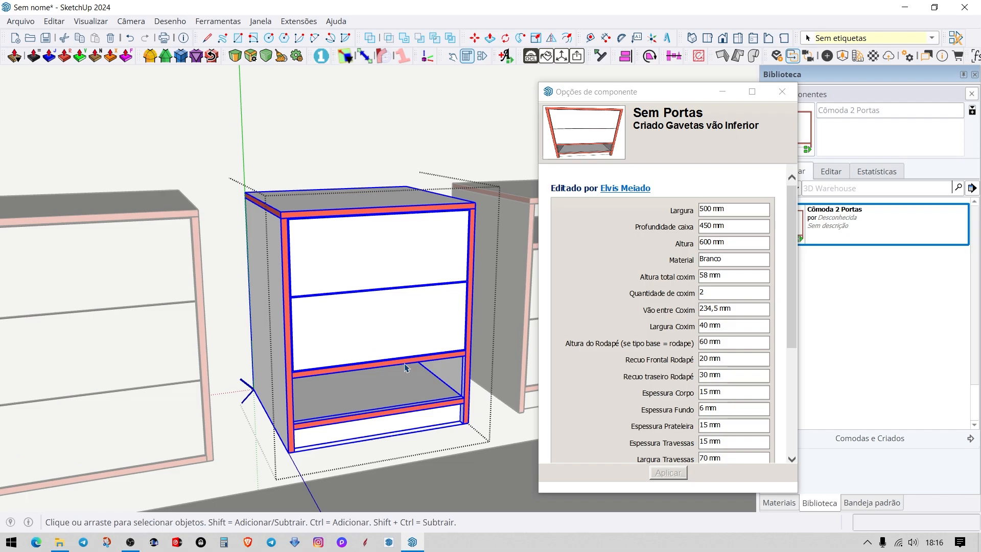
key(Escape)
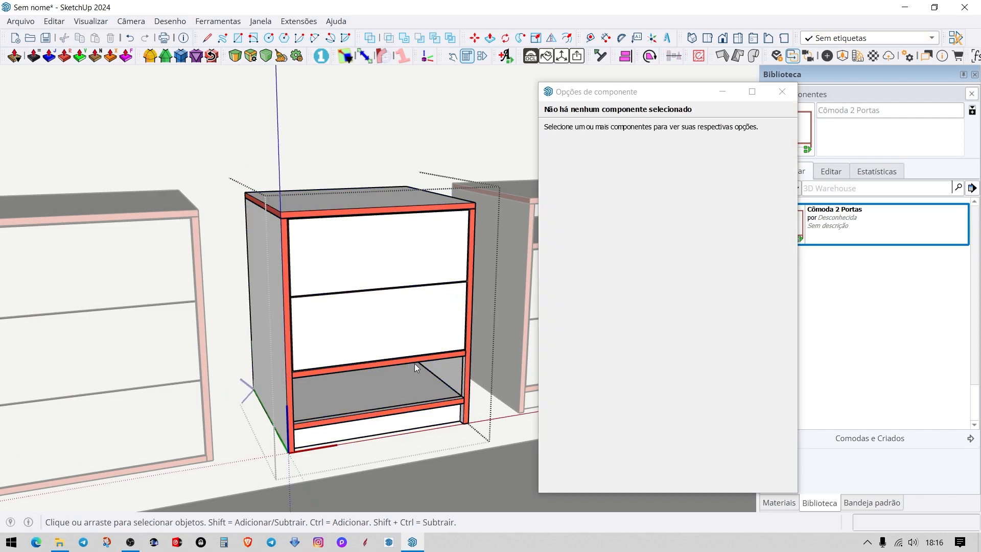
click(420, 361)
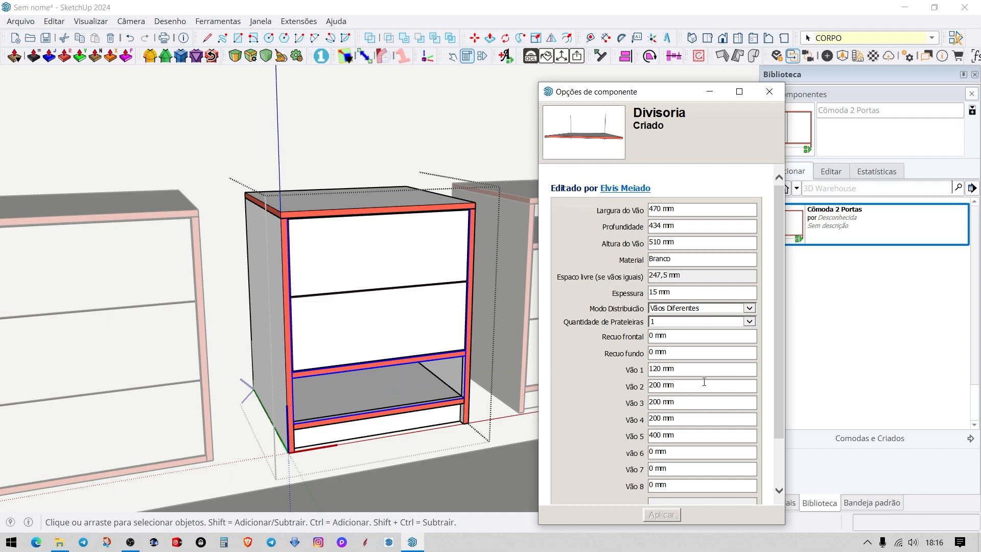
middle_drag(434, 353, 446, 352)
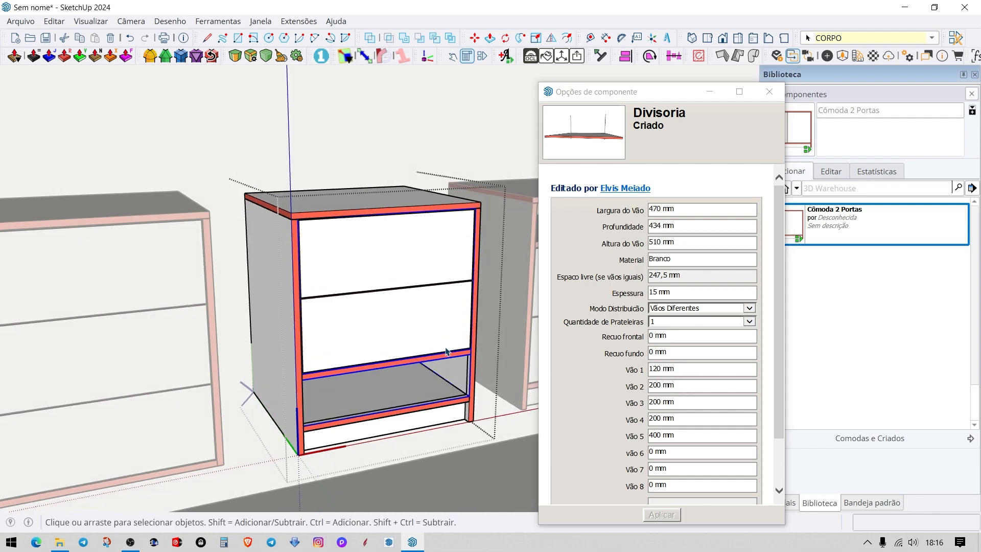
key(Escape)
Set the Base of the lower-gap nightstand's Sem Portas sub-component to apoiada and apply it
click(439, 337)
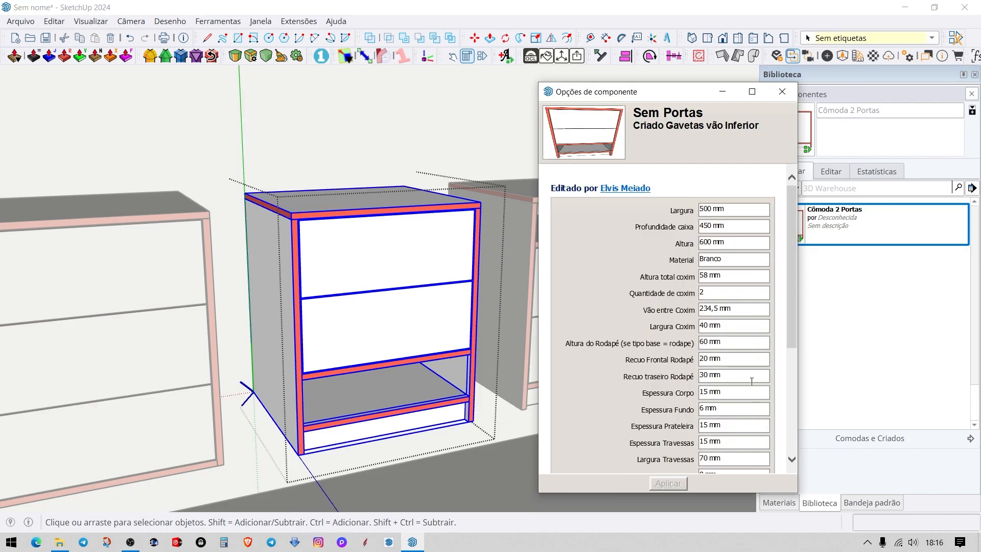
scroll(751, 381, down, 3)
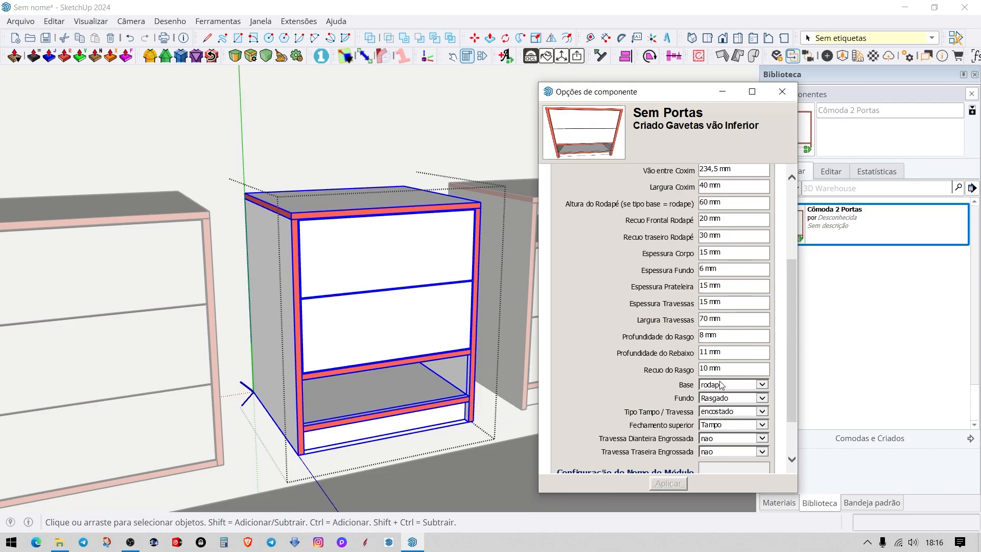
click(721, 384)
click(715, 369)
click(668, 483)
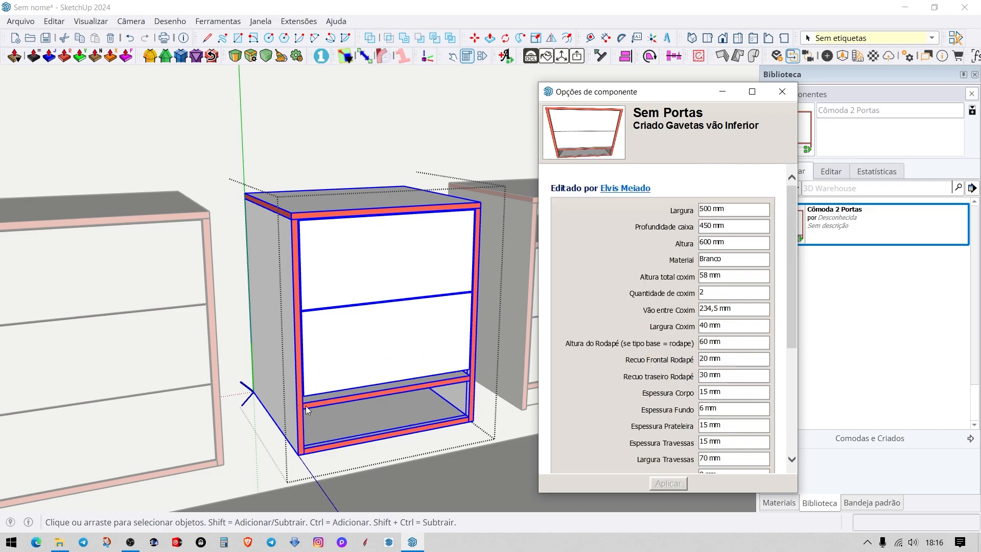
Set Vão 1 of the Divisoria shelf beneath the lower-gap nightstand's drawers to 200 mm
scroll(423, 389, up, 2)
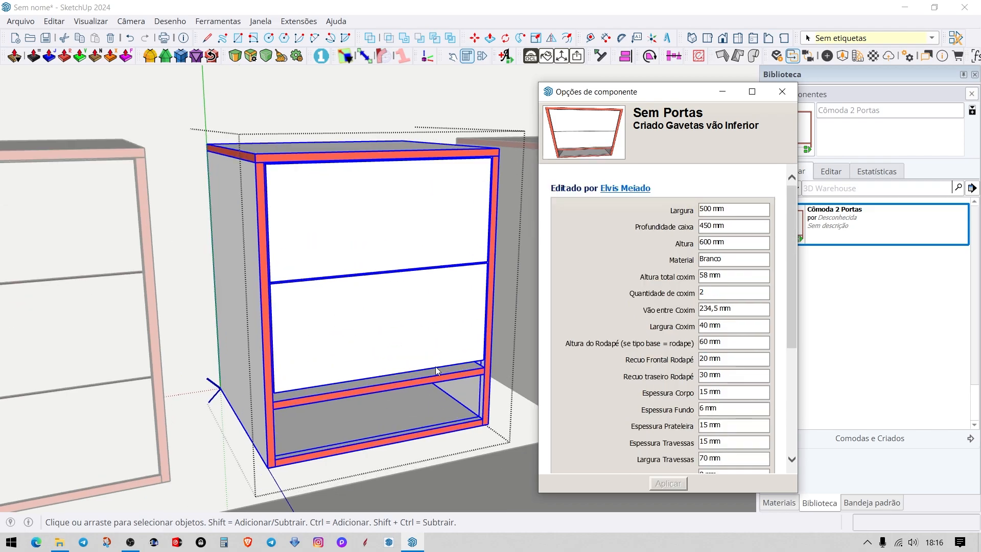
click(436, 373)
double_click(437, 372)
click(441, 378)
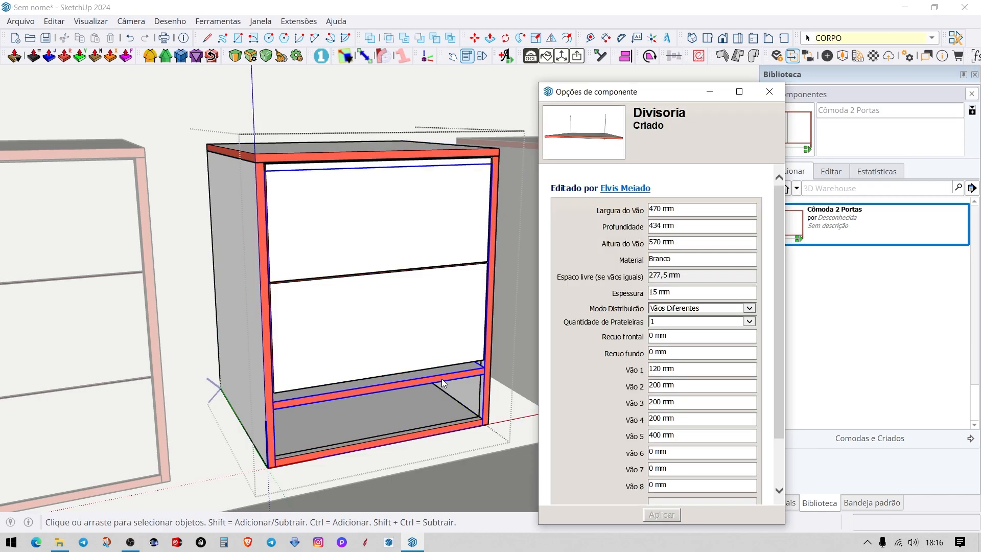
click(682, 369)
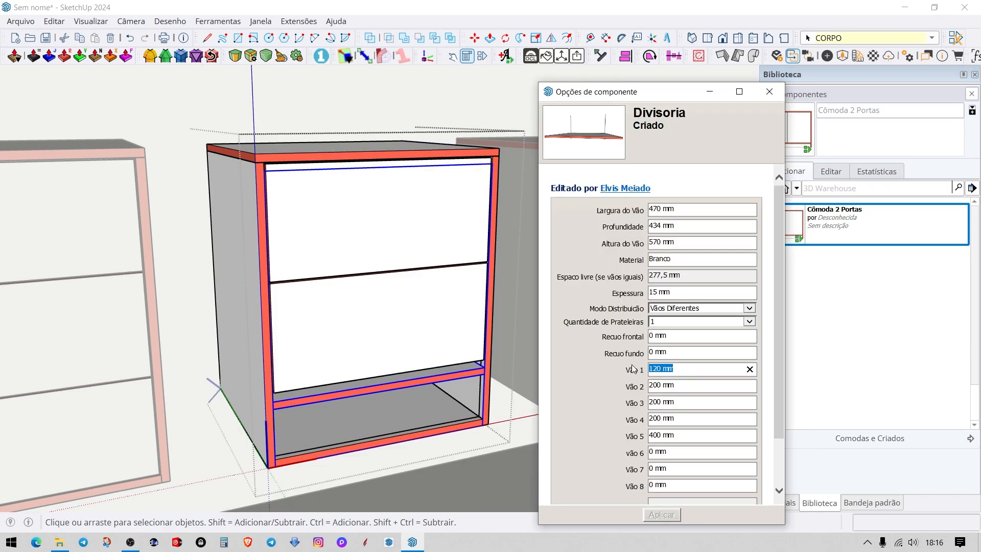
text(200)
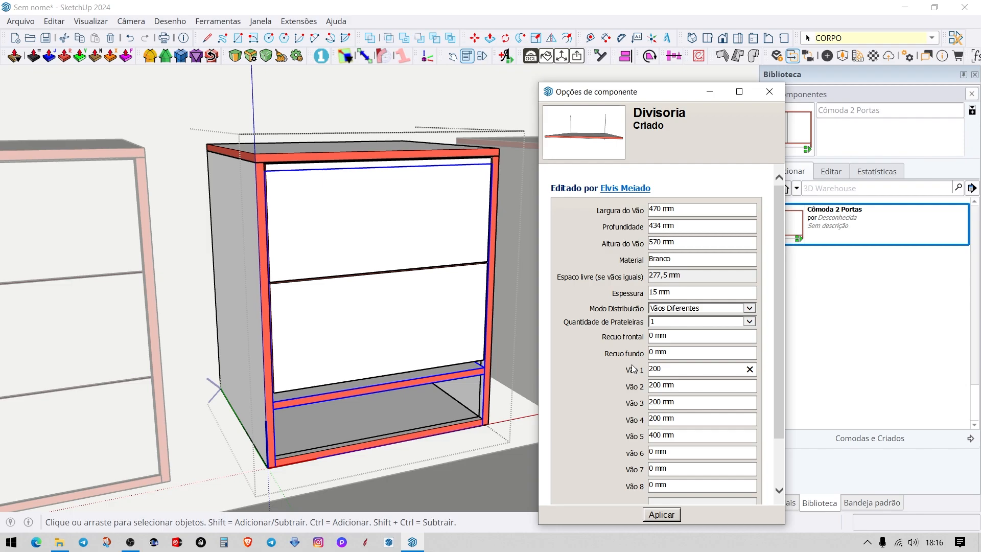
key(Return)
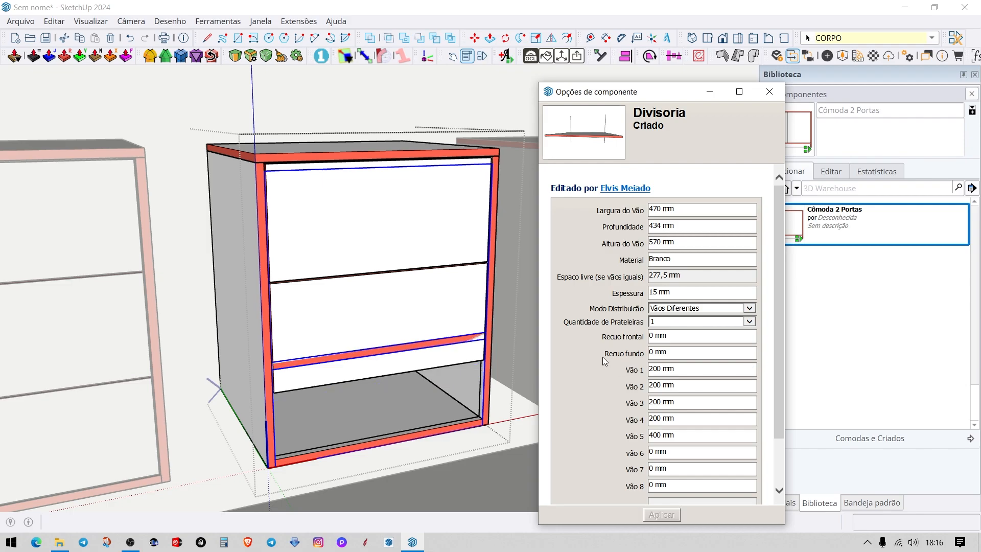
Leave the shelf's context, select the nightstand's Frente Reta drawer fronts and set their Folga inferior to 200 mm
middle_drag(388, 276, 457, 337)
click(448, 305)
key(Escape)
click(436, 289)
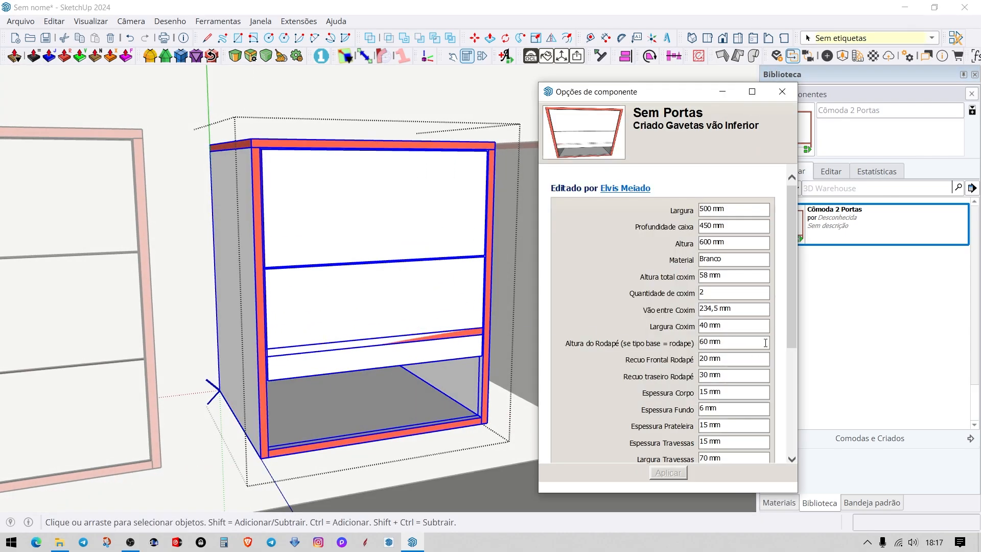
double_click(402, 278)
click(405, 285)
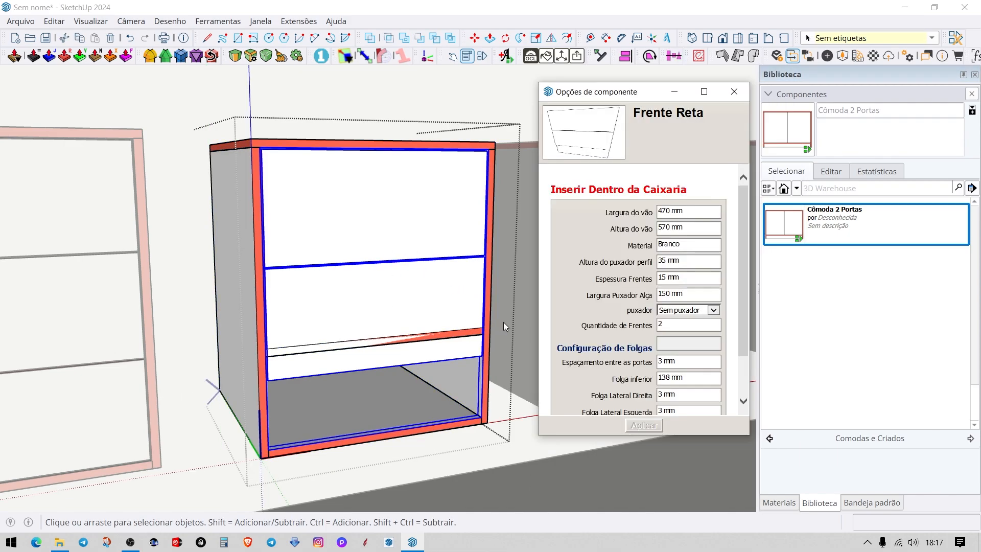
click(685, 378)
text(2)
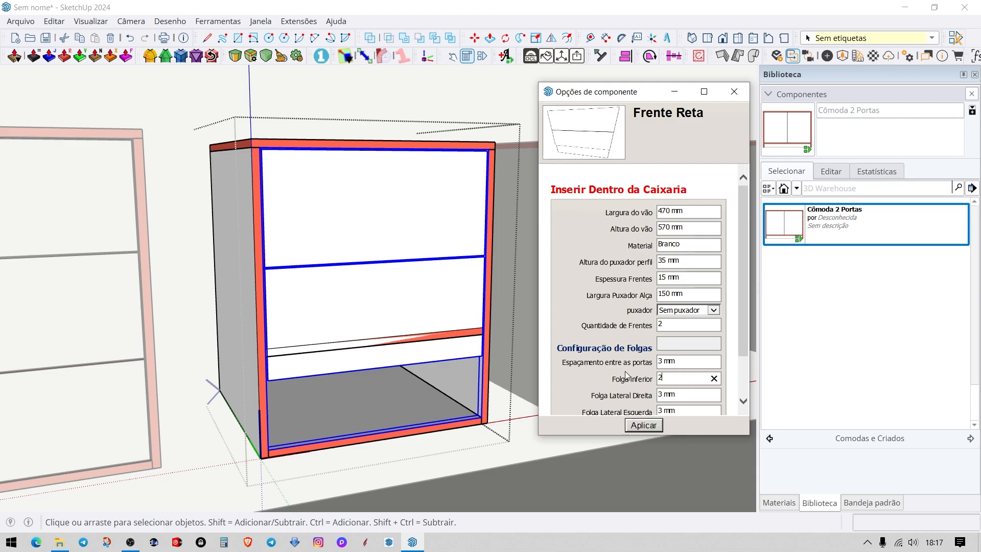
text(00)
key(Return)
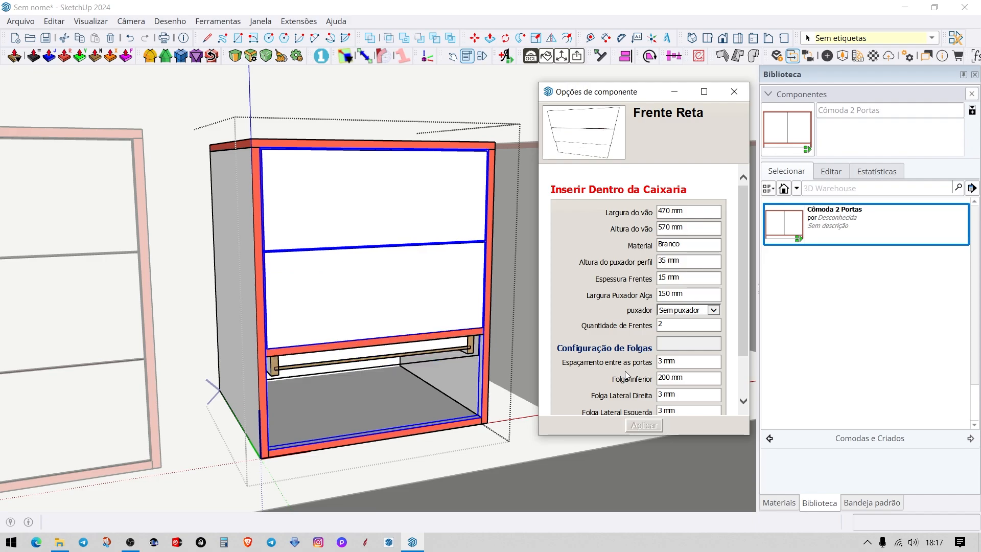
Set the Folga inferior of the lower-gap nightstand's drawer fronts to 203 mm
scroll(493, 311, up, 6)
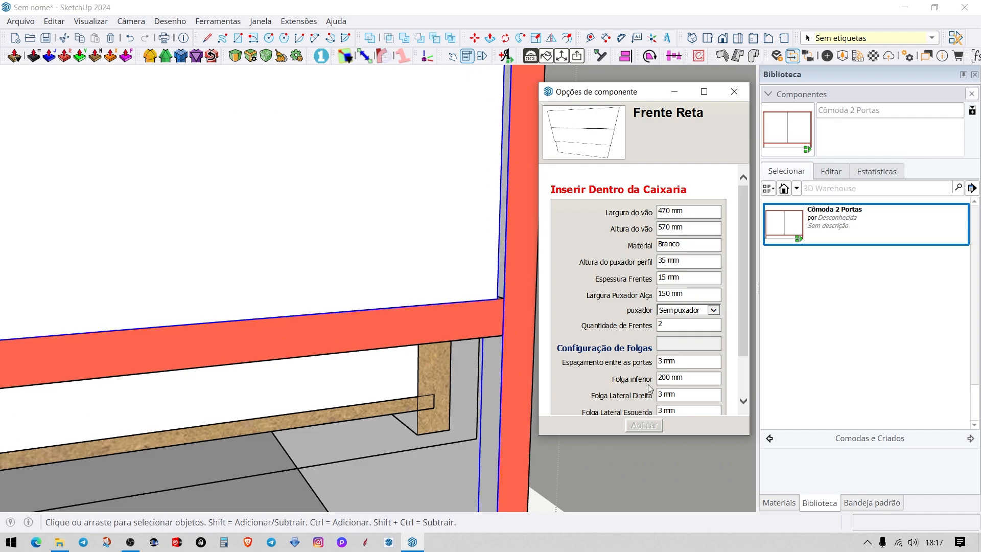
drag(685, 378, 598, 381)
text(20)
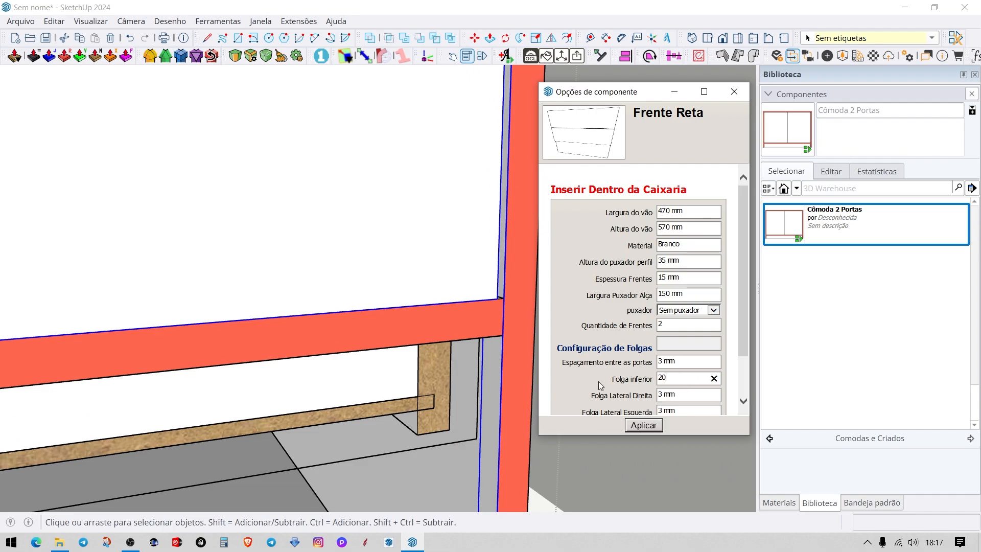
text(3)
key(Return)
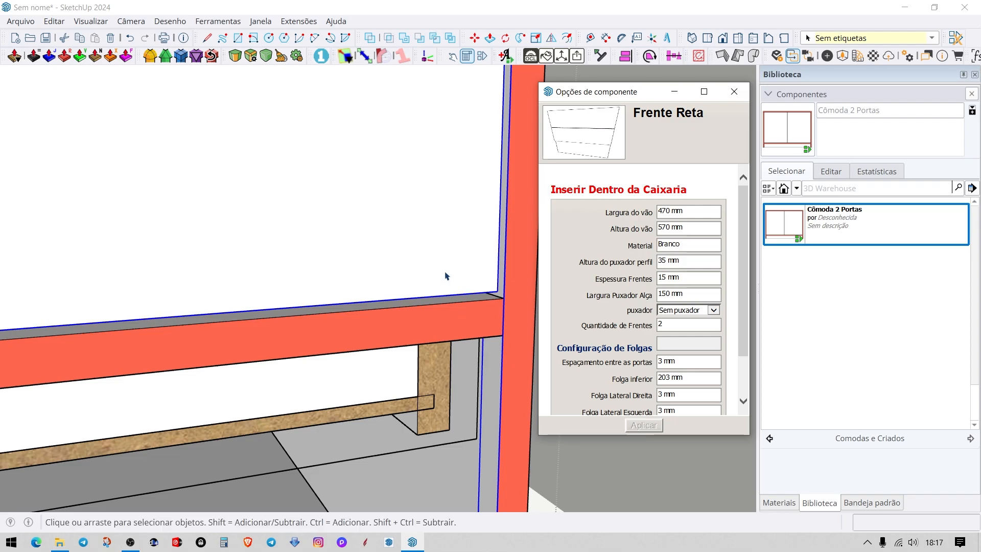
scroll(471, 288, down, 3)
scroll(471, 288, down, 4)
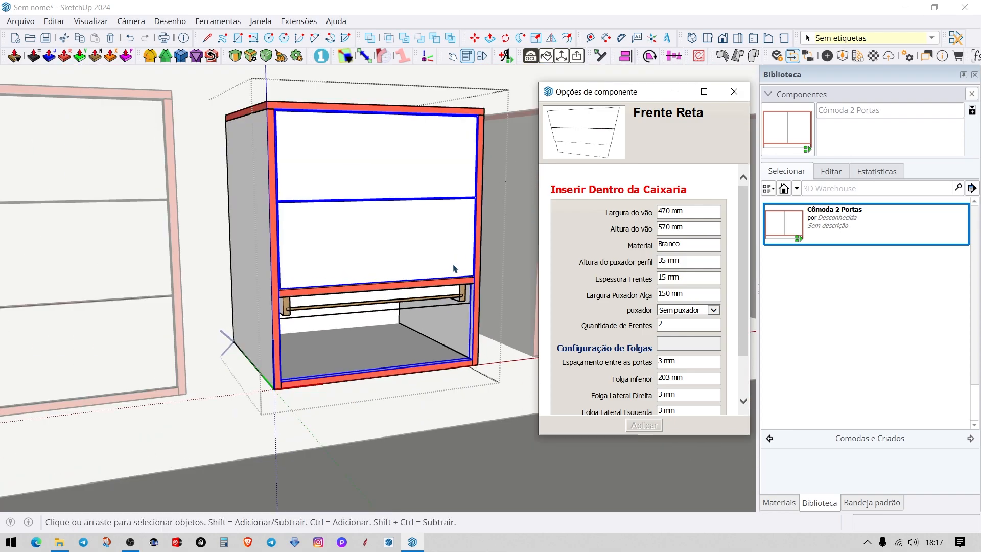
Set Ajuste na Altura do conjunto de gavetas and Ajuste na Posição (altura) of the lower-gap nightstand's drawer set to 200 mm each
scroll(445, 288, up, 5)
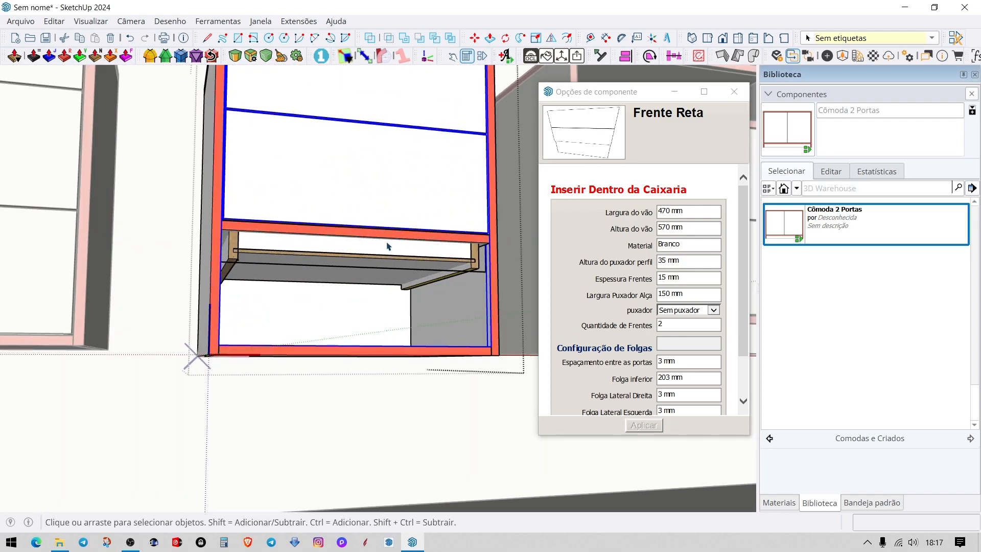
click(405, 254)
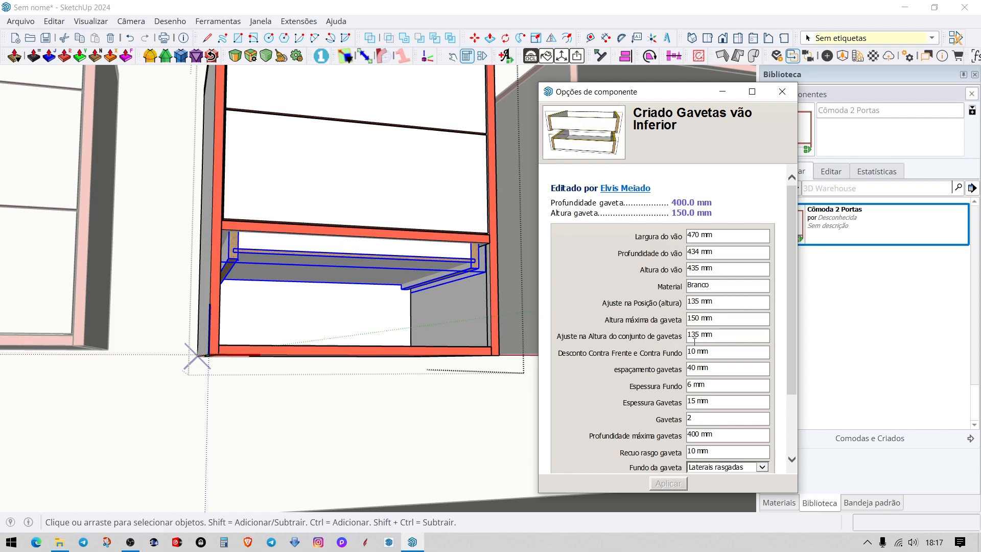
click(725, 336)
text(200)
key(Return)
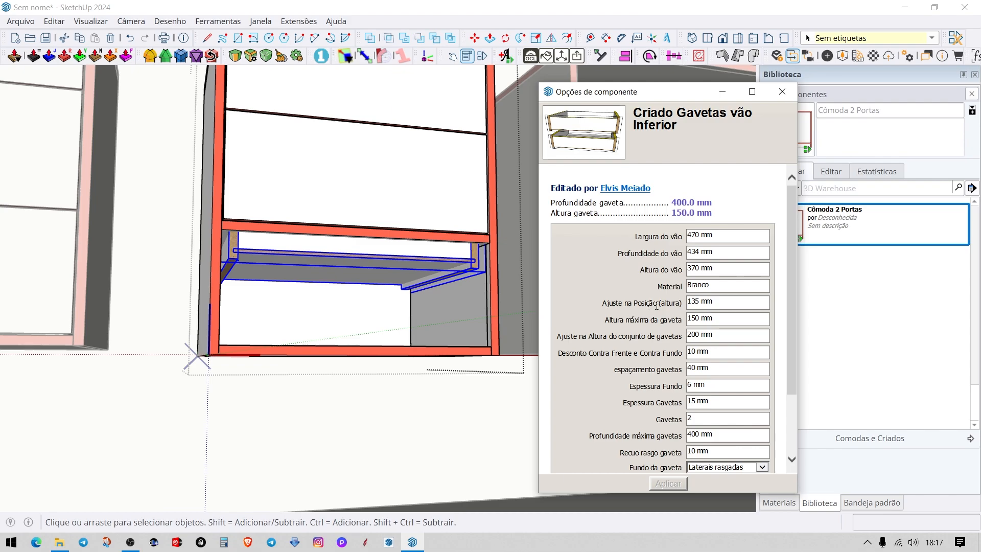
click(718, 301)
text(200)
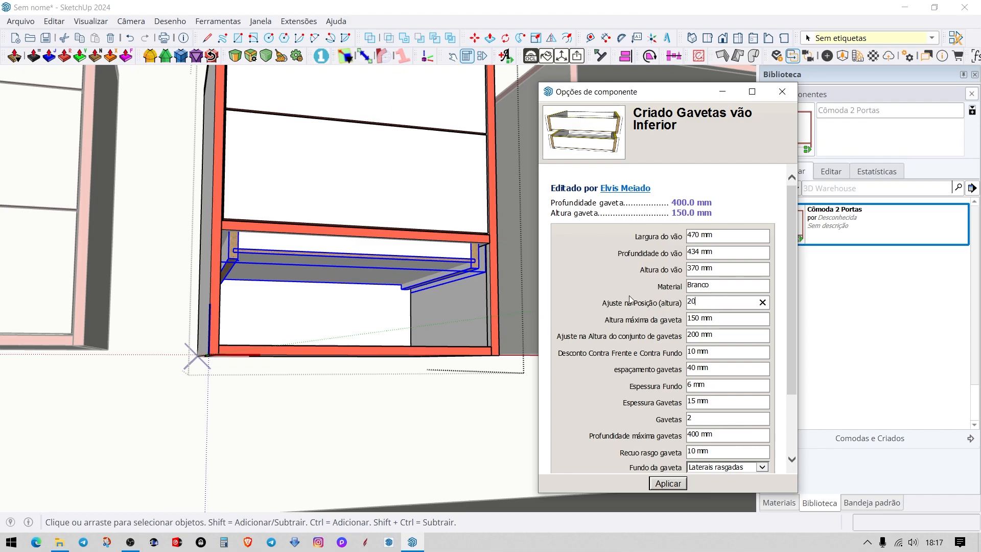
key(Return)
Examine in X-ray view how the drawer boxes sit behind the fronts and above the lower shelf
middle_drag(347, 297, 299, 317)
scroll(324, 376, down, 2)
key(x)
scroll(300, 317, up, 5)
middle_drag(427, 367, 395, 317)
scroll(395, 317, down, 5)
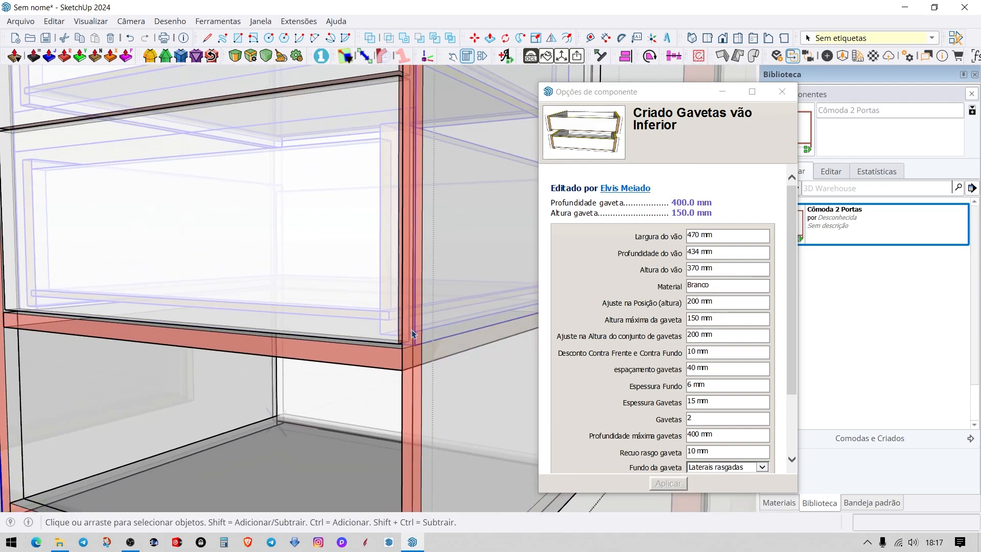
scroll(475, 263, up, 3)
middle_drag(464, 224, 392, 271)
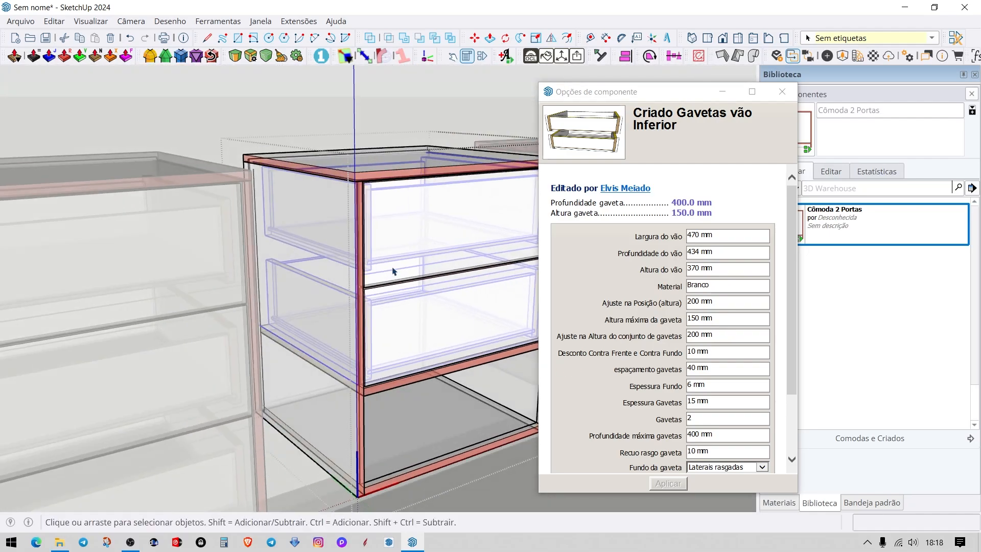
middle_drag(344, 215, 345, 236)
scroll(340, 210, down, 2)
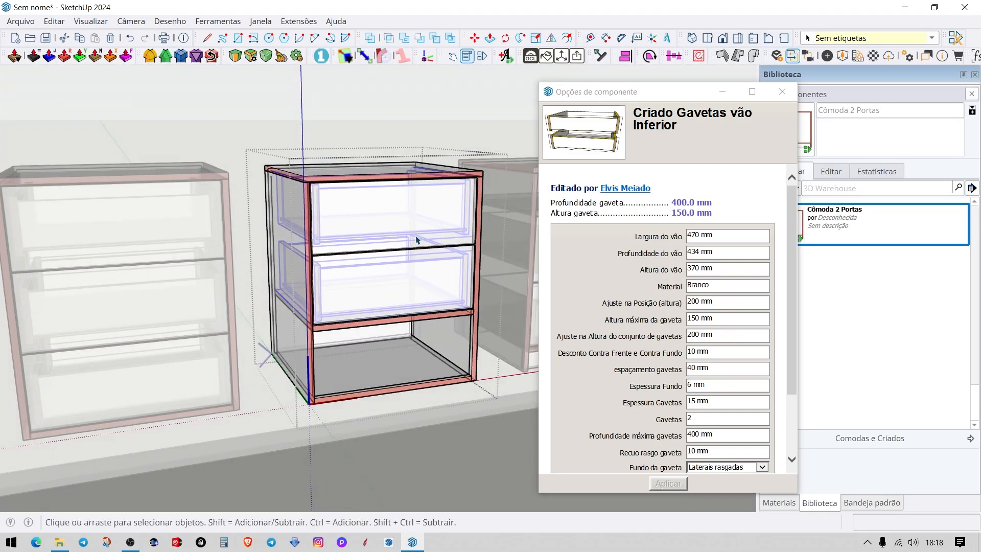
scroll(417, 239, up, 5)
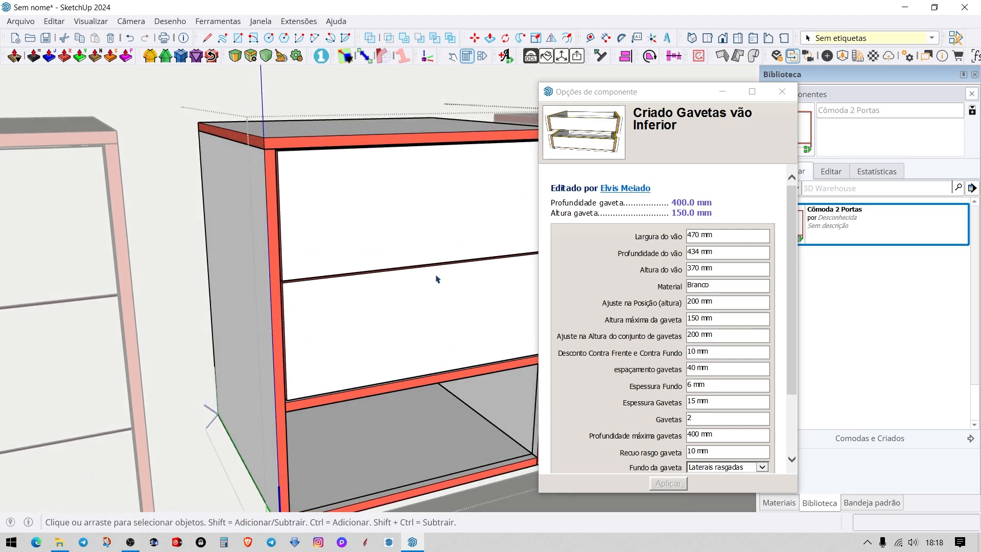
Inspect the nightstand's open lower gap and the alignment of its fronts from several angles
scroll(293, 335, down, 4)
middle_drag(330, 353, 301, 332)
scroll(403, 440, up, 4)
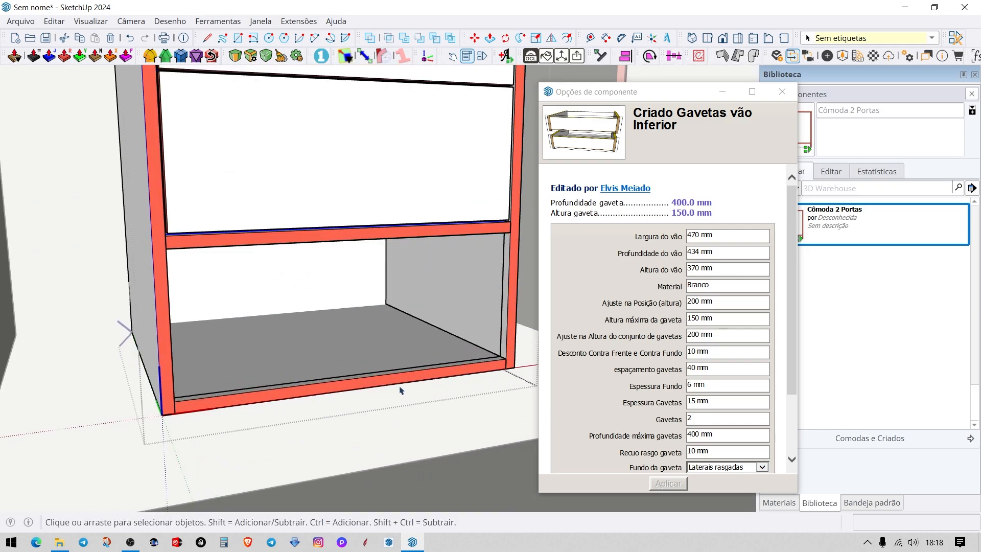
scroll(428, 338, down, 4)
scroll(360, 379, up, 2)
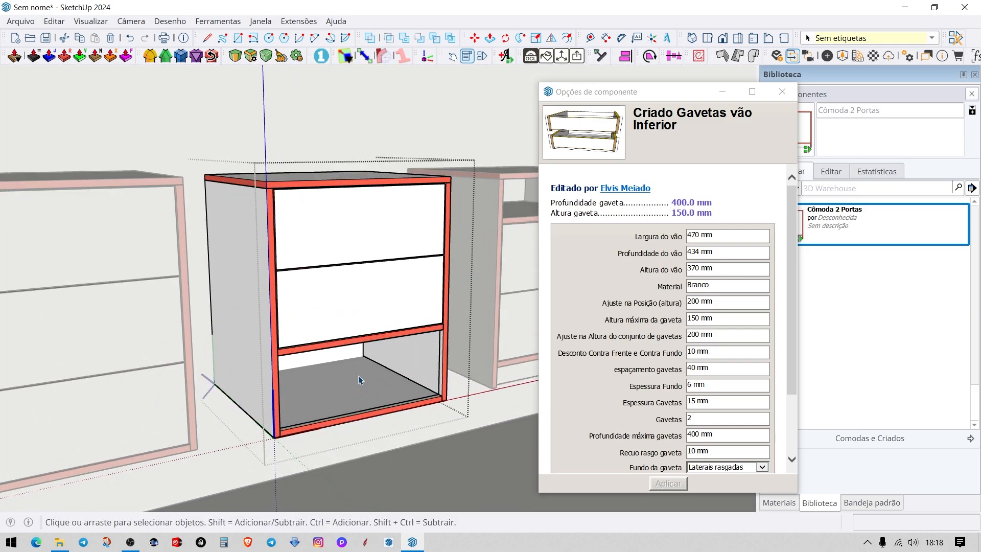
scroll(400, 351, down, 2)
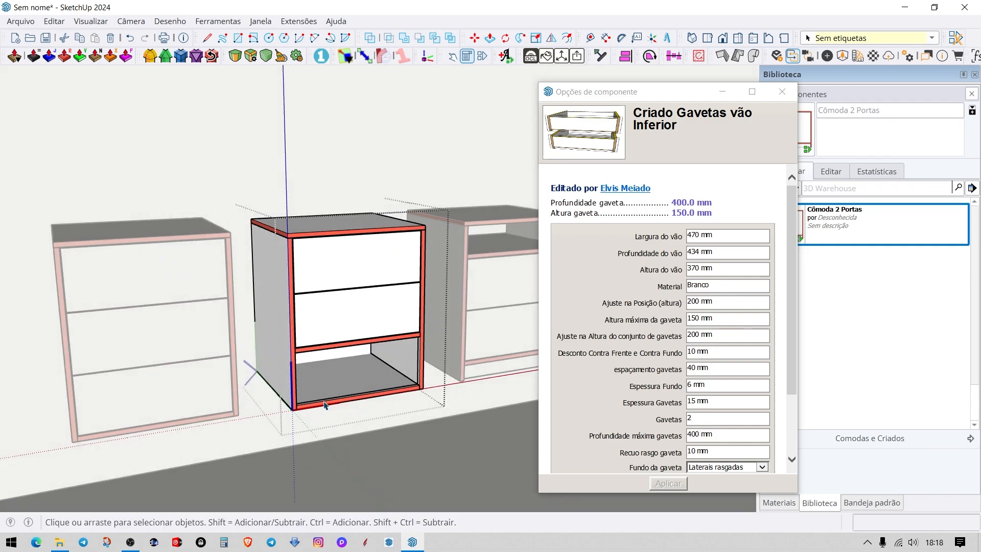
scroll(353, 371, down, 2)
middle_drag(354, 370, 389, 322)
scroll(339, 330, up, 2)
scroll(391, 321, up, 1)
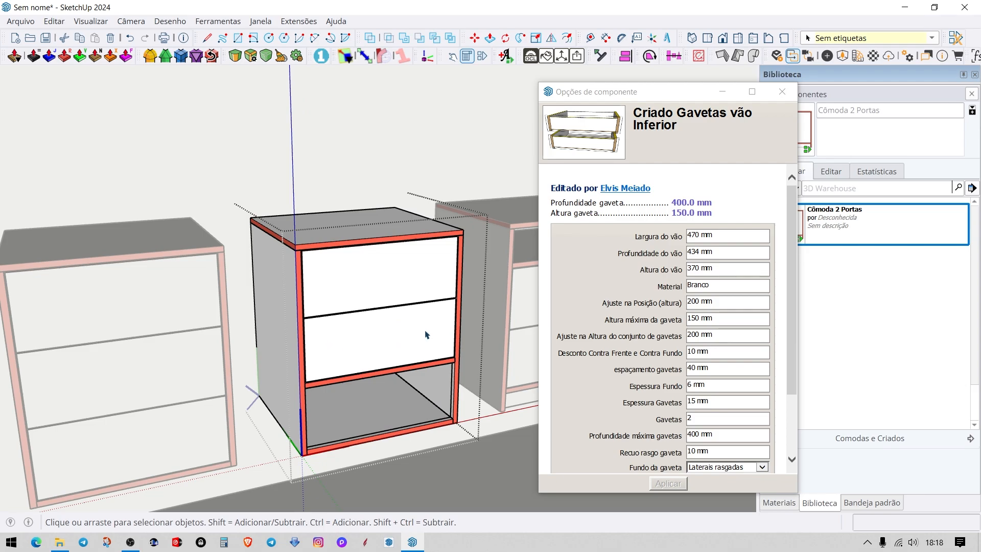
Leave the lower-gap nightstand's editing context and open the upper-gap nightstand for editing with its Sem Portas sub-component selected
key(Escape)
key(Escape)
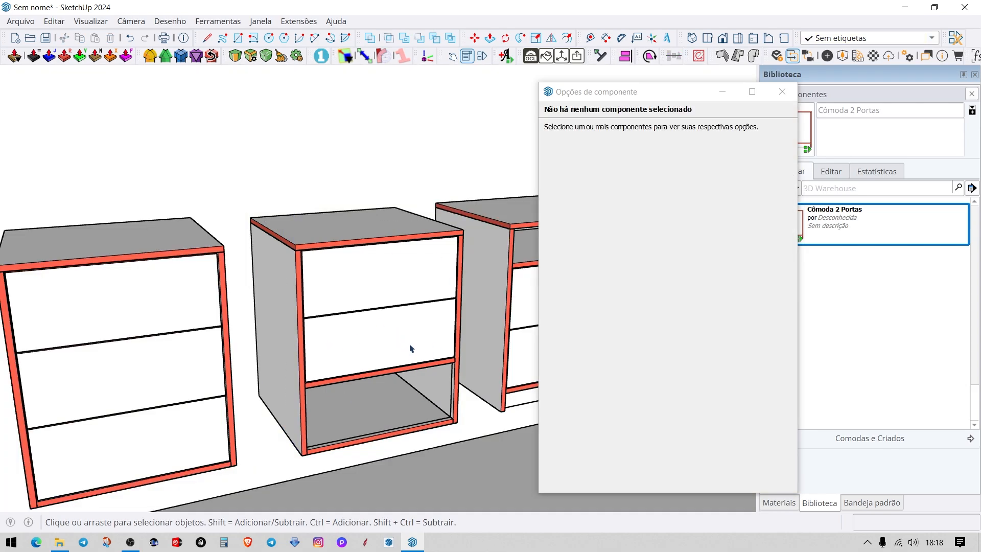
middle_drag(418, 363, 436, 346)
scroll(337, 362, down, 2)
shift+middle_drag(381, 366, 298, 361)
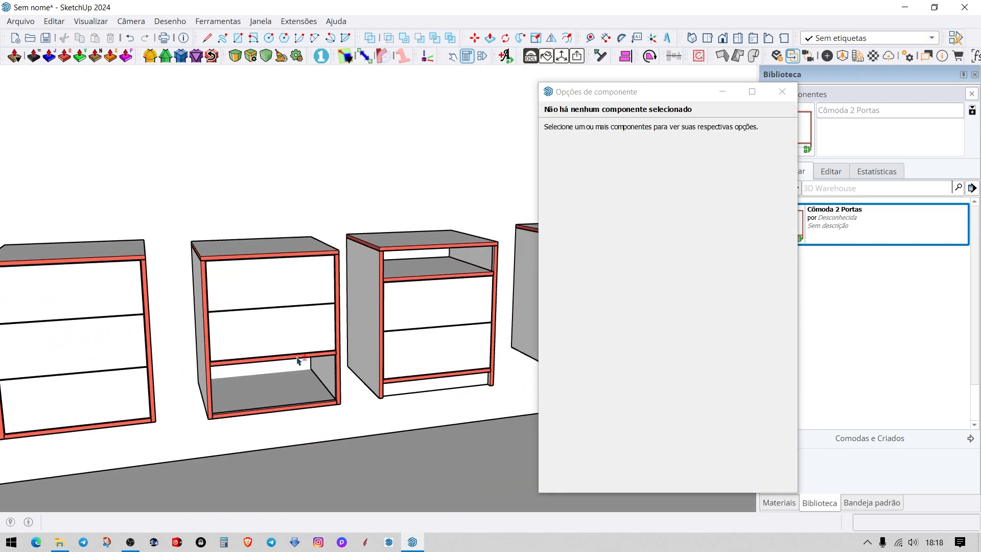
scroll(401, 338, up, 1)
shift+middle_drag(417, 338, 333, 360)
scroll(333, 360, up, 1)
scroll(337, 361, down, 2)
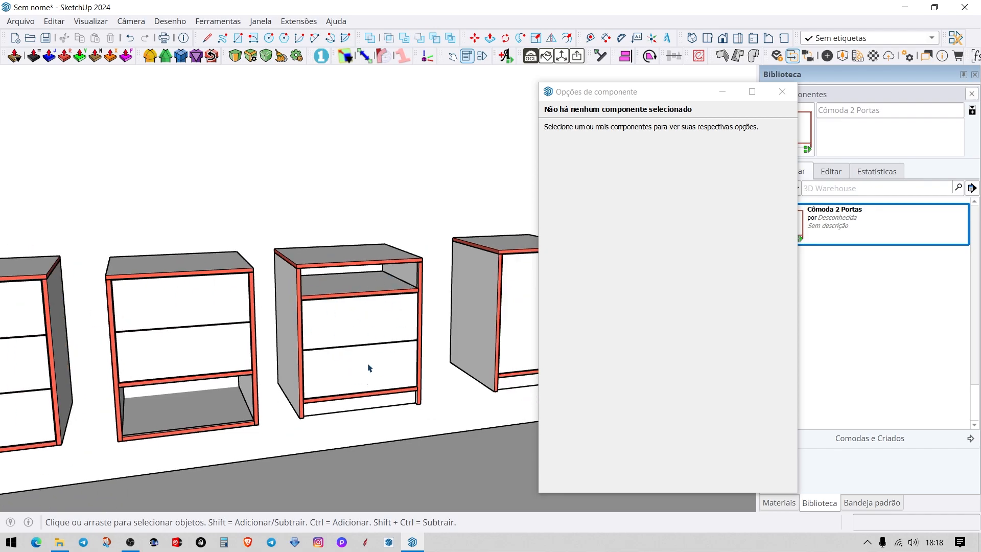
scroll(369, 368, up, 2)
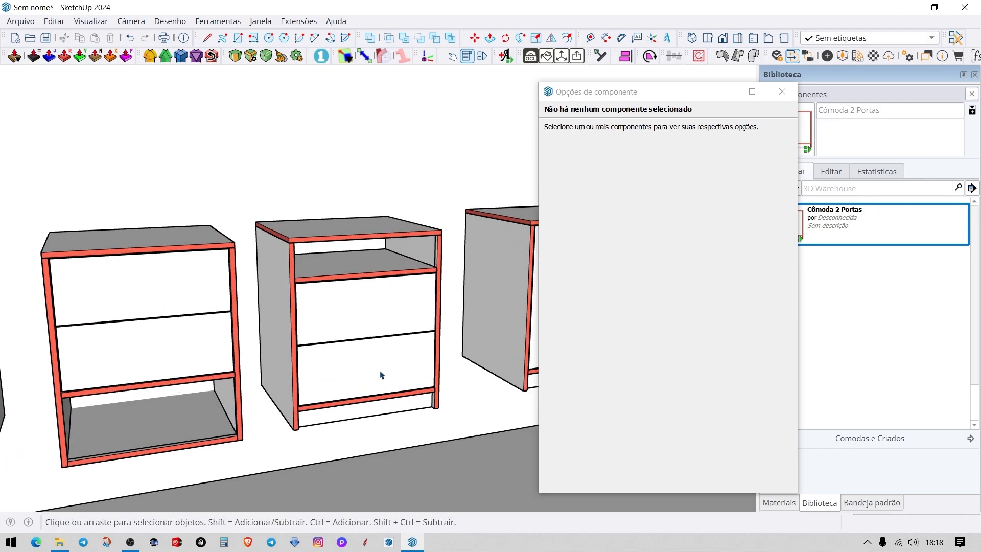
double_click(380, 375)
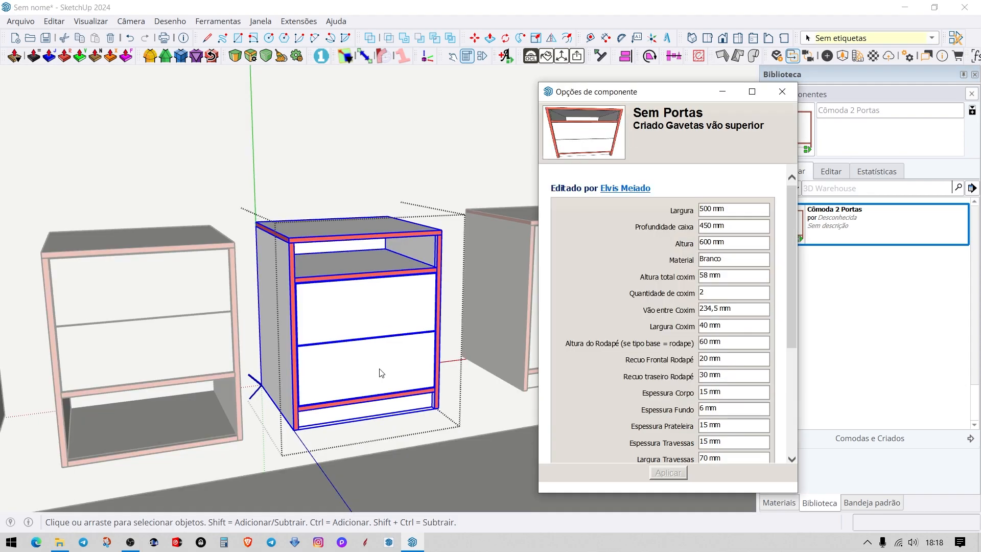
Set the Base of the upper-gap nightstand's Sem Portas sub-component to apoiada and apply it
scroll(789, 382, down, 3)
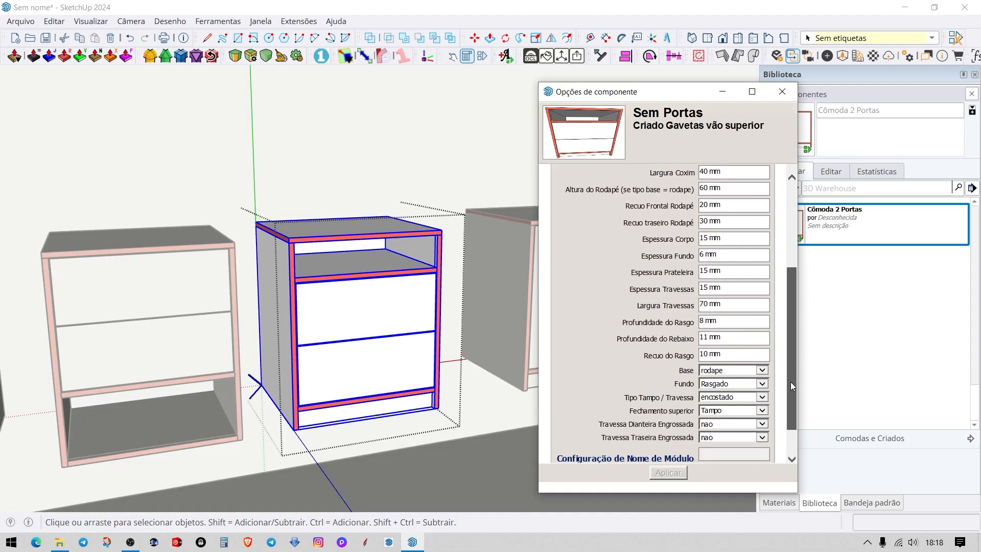
click(726, 362)
click(722, 346)
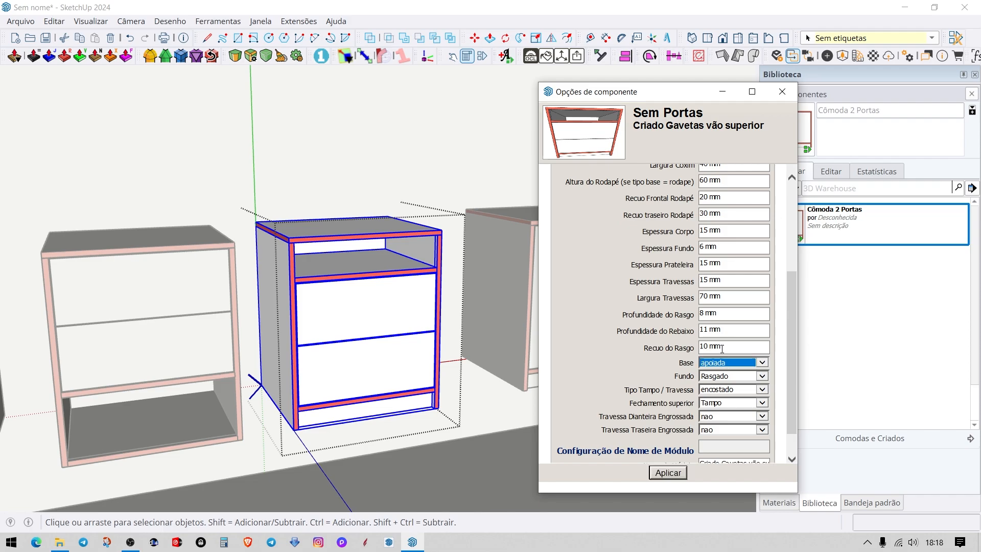
click(672, 474)
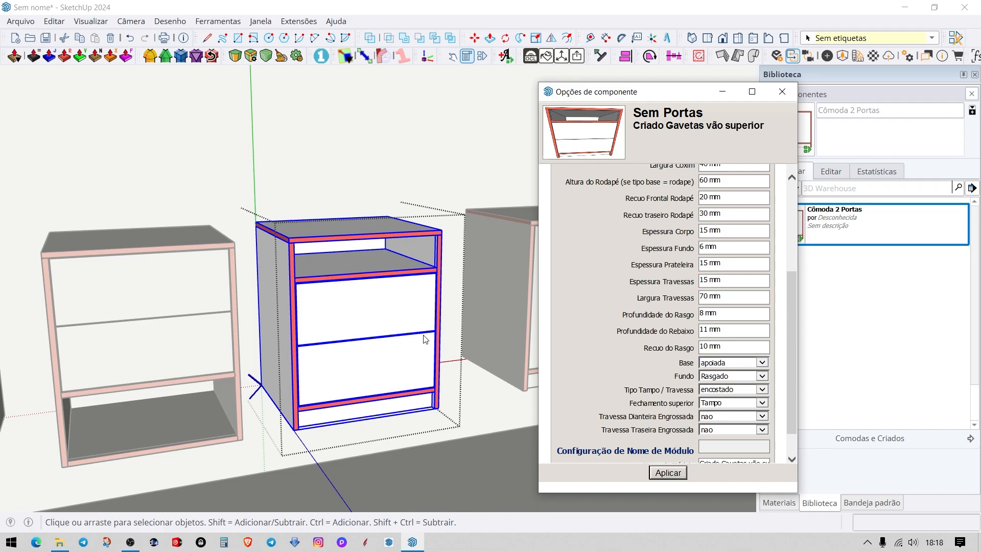
Open the upper-gap nightstand's Sem Portas sub-component for editing and select the Divisoria shelf inside it
scroll(383, 369, up, 2)
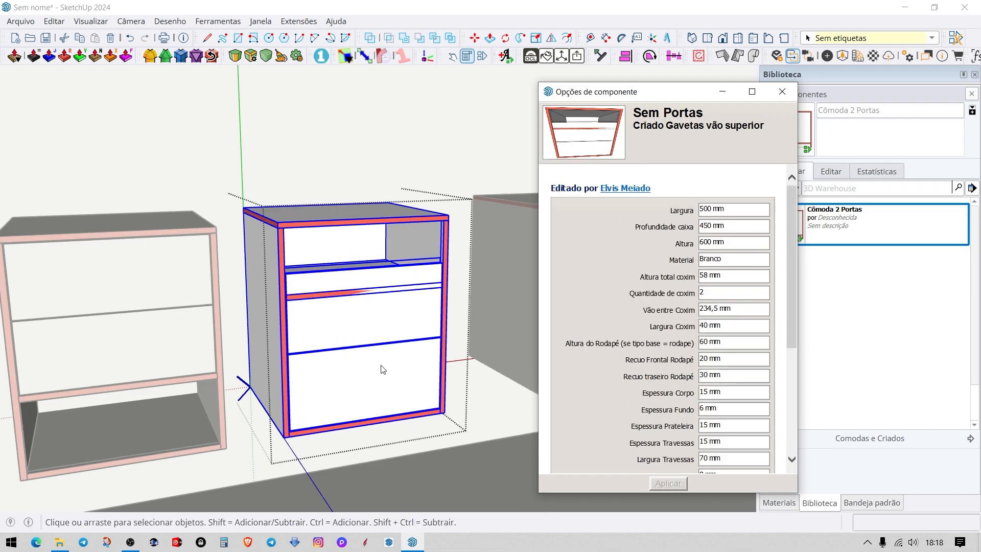
double_click(401, 328)
click(407, 313)
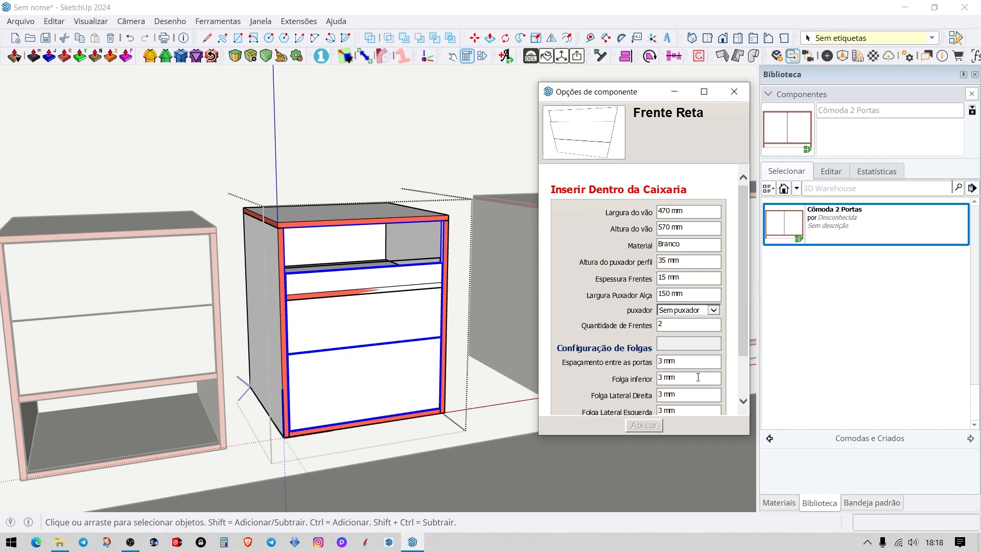
scroll(713, 369, down, 2)
click(388, 293)
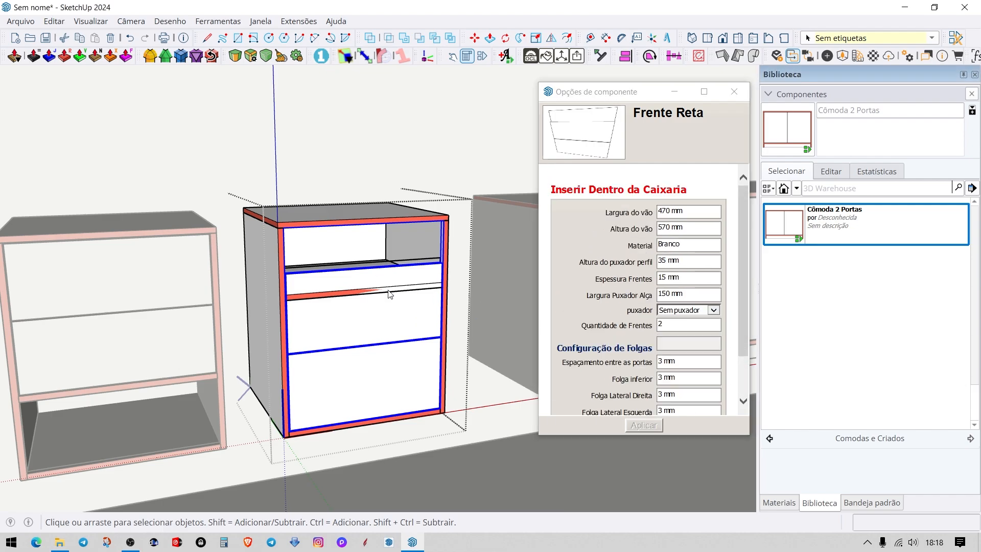
scroll(386, 298, up, 2)
middle_drag(376, 275, 403, 263)
click(367, 272)
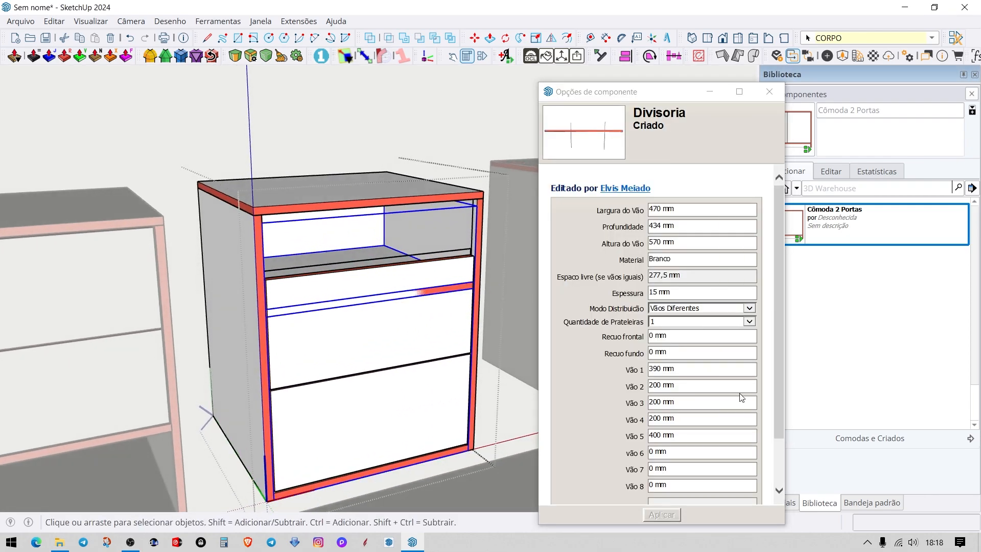
middle_drag(496, 384, 514, 376)
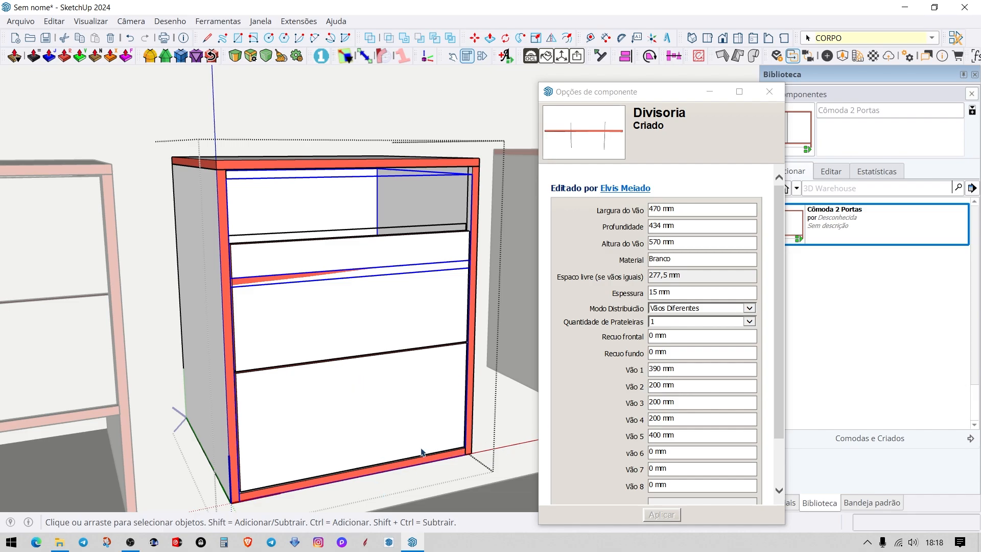
mouse_move(414, 452)
middle_down()
mouse_move(444, 422)
mouse_move(414, 438)
middle_up()
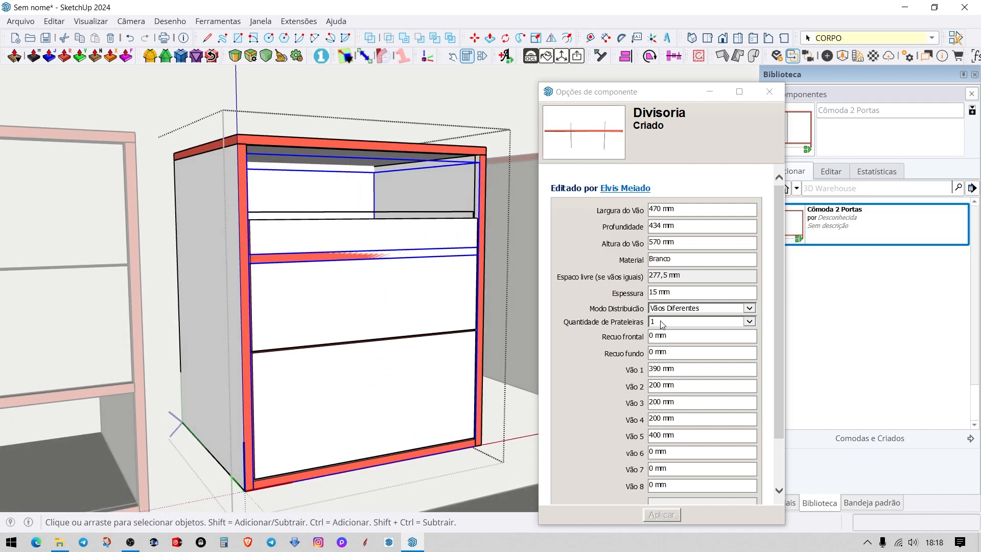
Set the Divisoria's Vão 1 to 350 mm
click(686, 370)
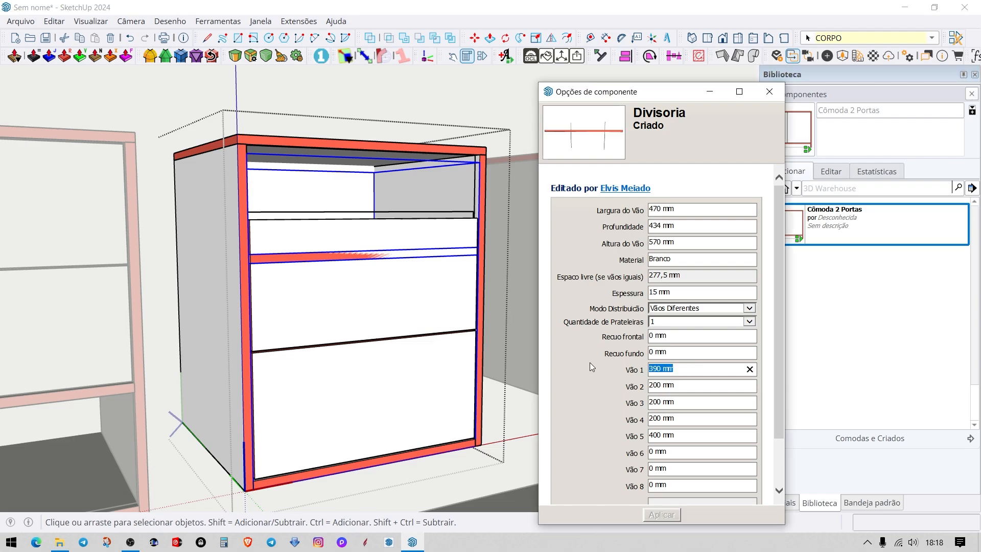
text(400)
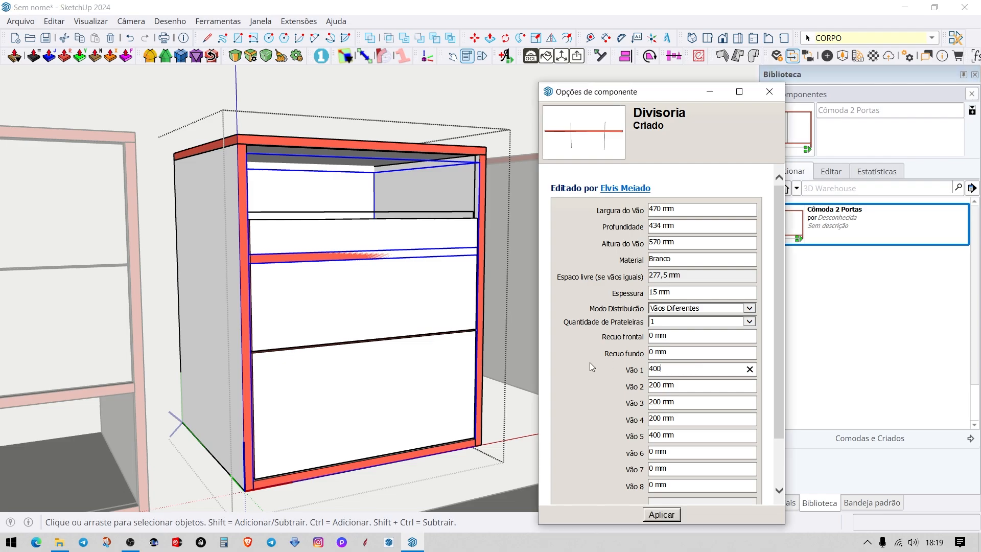
key(BackSpace)
key(BackSpace)
key(BackSpace)
text(350)
key(Return)
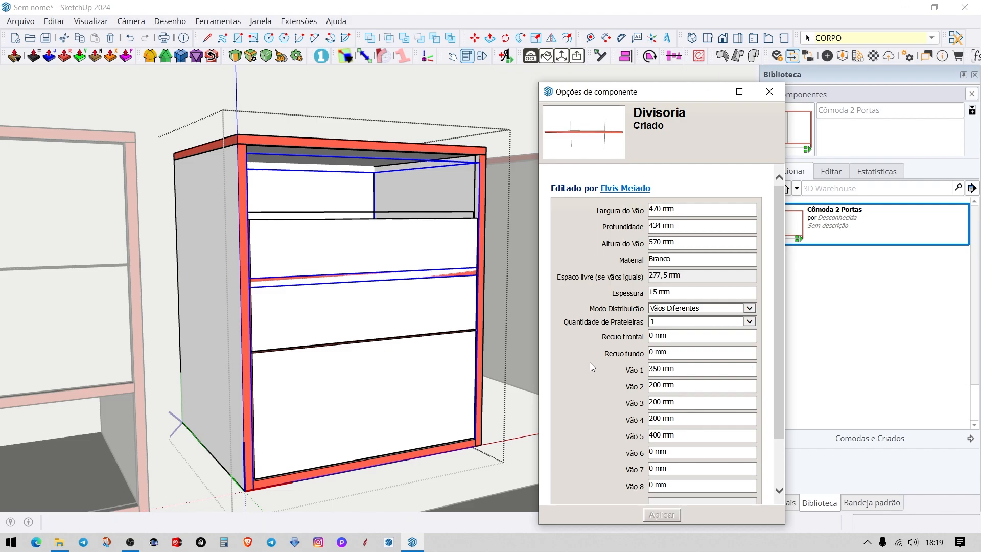
Select the nightstand's Frente Reta drawer fronts and set their Folga Superior to 200 mm
click(428, 394)
scroll(703, 366, down, 3)
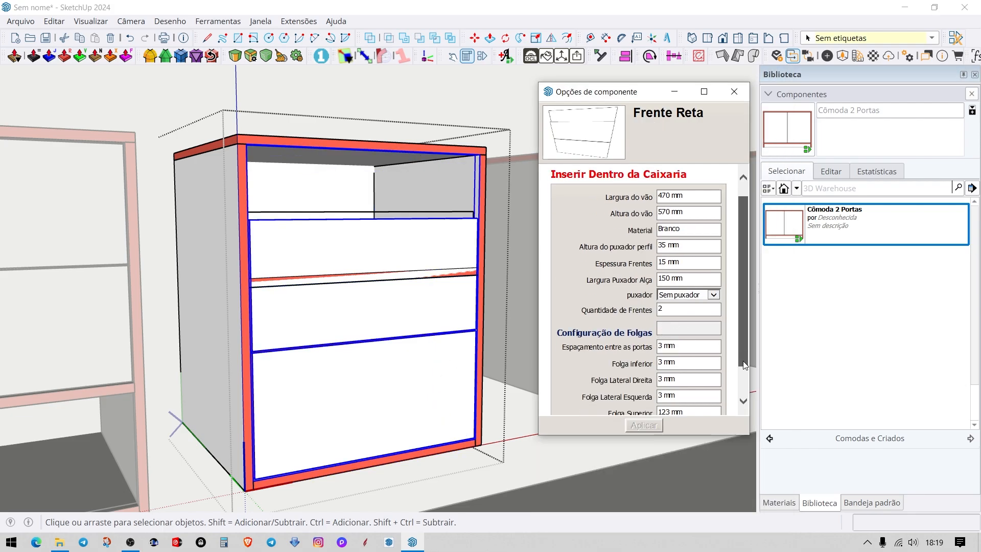
triple_click(674, 372)
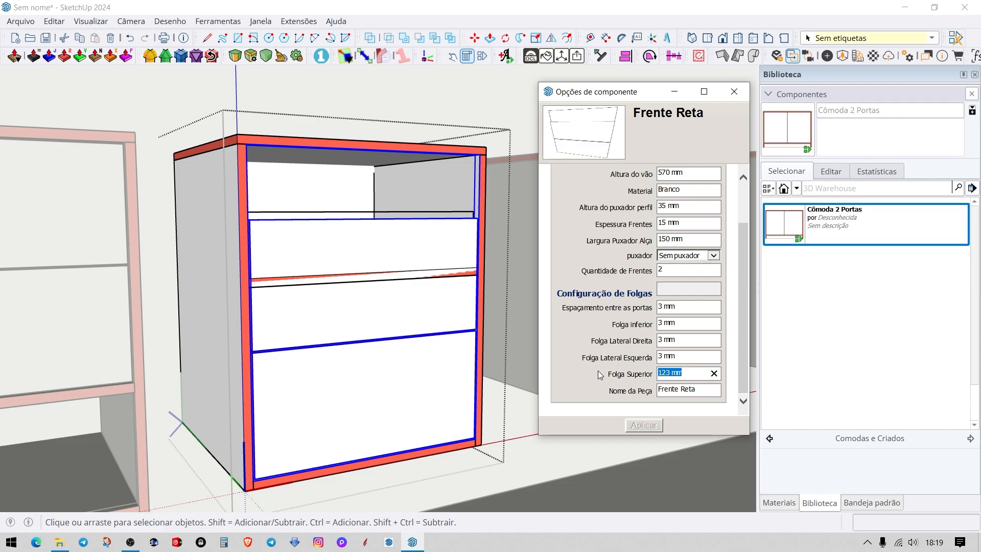
text(200)
key(Return)
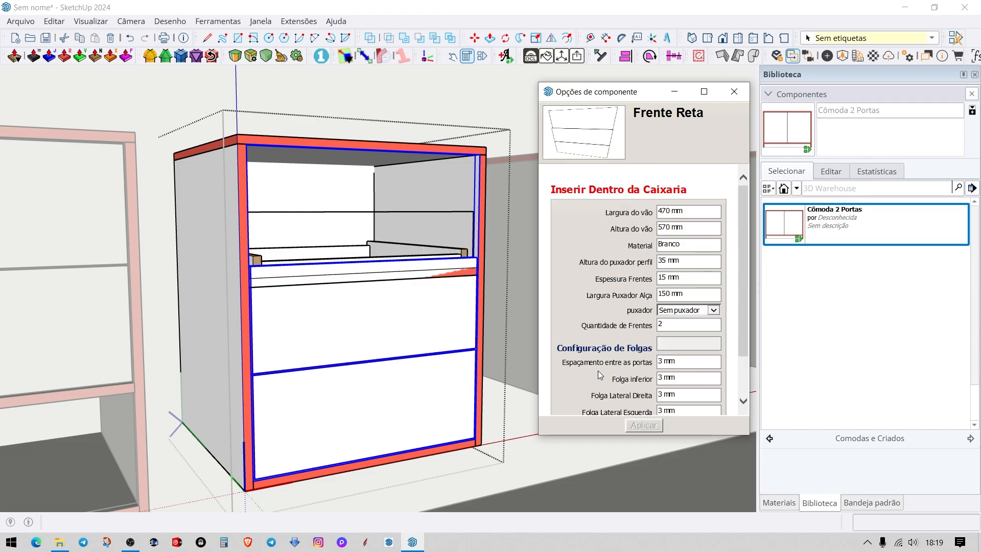
Set the drawer fronts' Folga Superior to 230 mm and check their upper edge against the shelf
drag(740, 337, 748, 396)
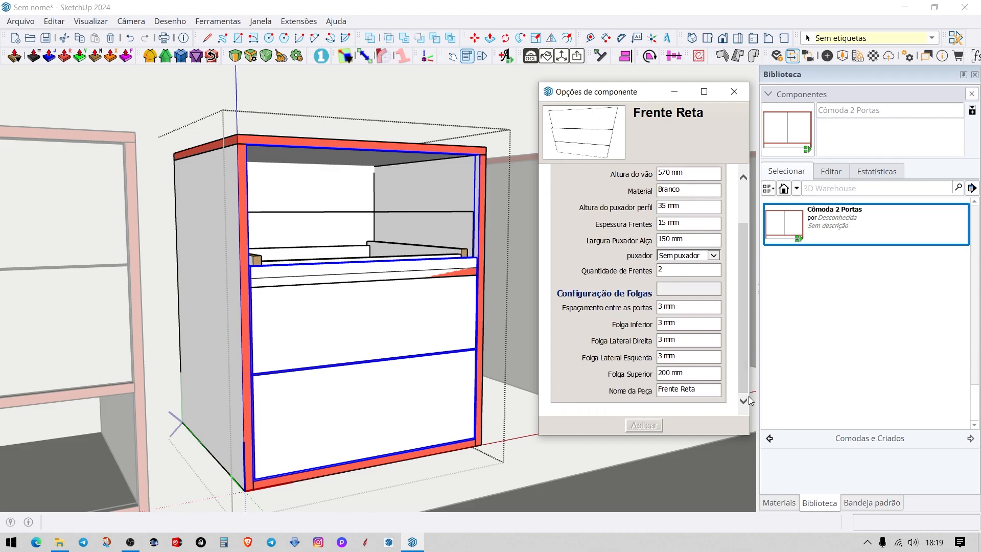
click(686, 379)
text(2)
key(Return)
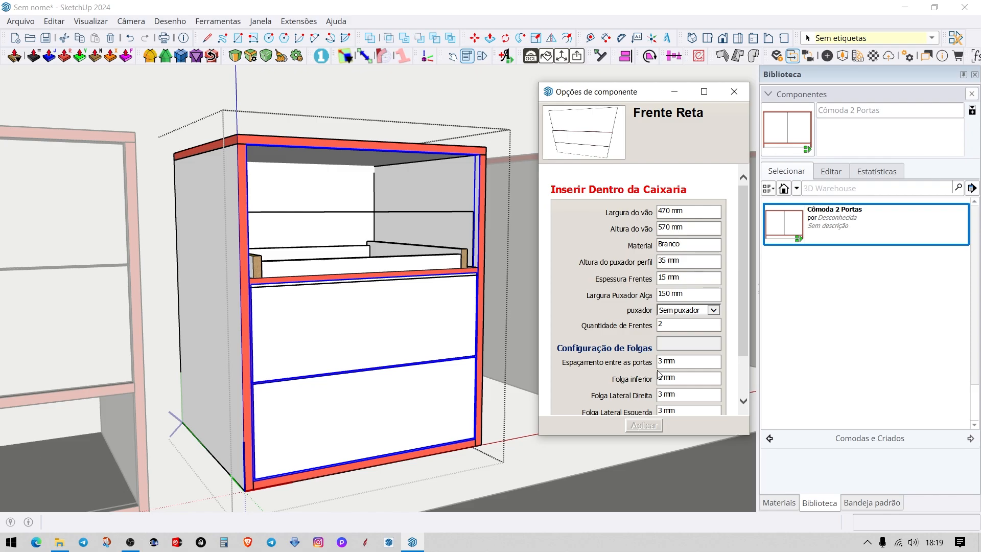
scroll(453, 284, up, 5)
scroll(460, 304, down, 2)
scroll(451, 281, up, 3)
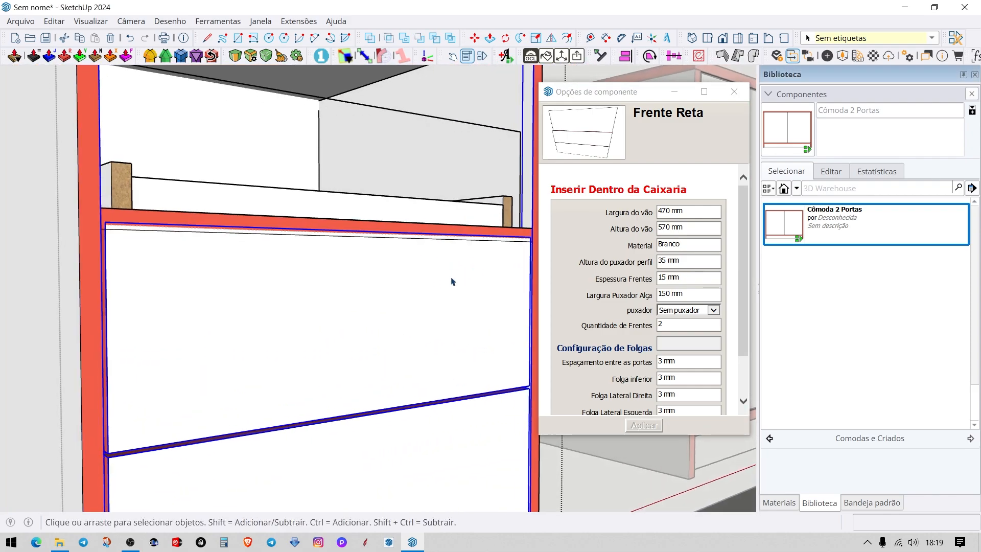
scroll(453, 282, down, 2)
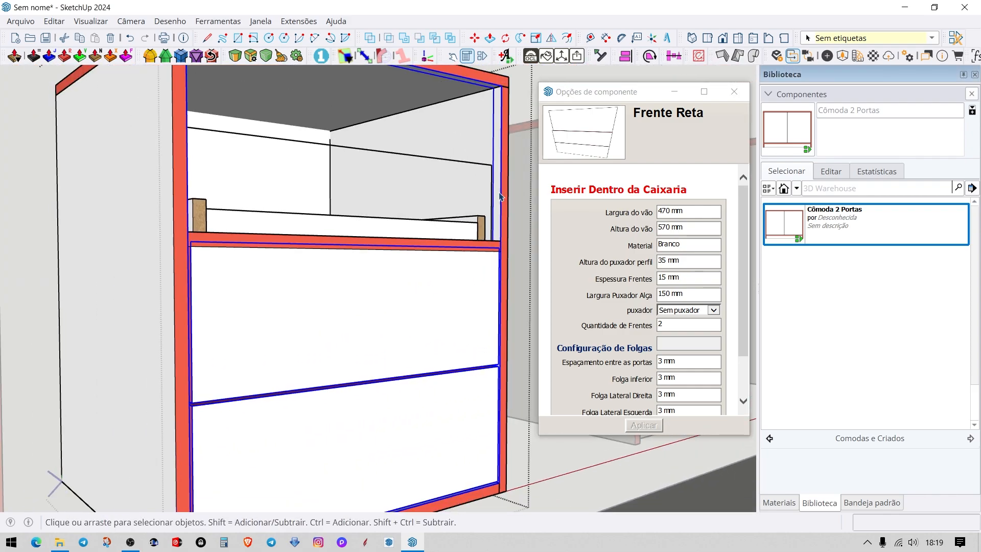
Measure the distance from the underside of the nightstand's top to the lower edge of the shelf
key(t)
click(493, 74)
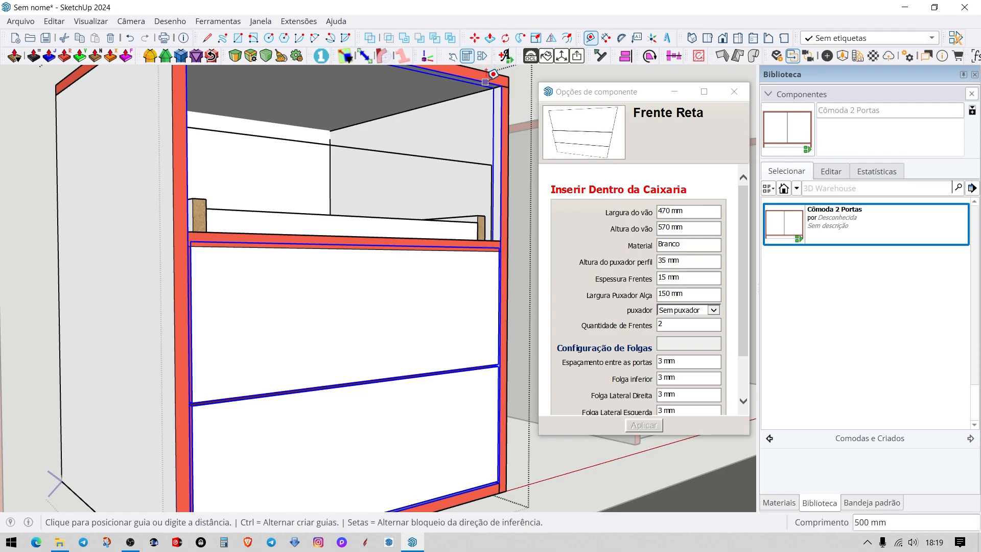
scroll(492, 253, up, 3)
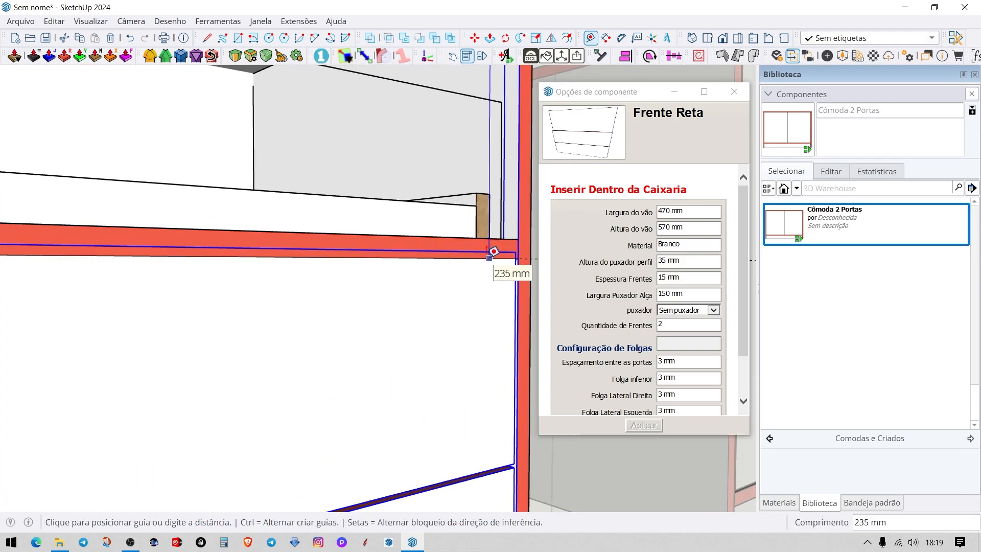
scroll(493, 252, down, 2)
key(space)
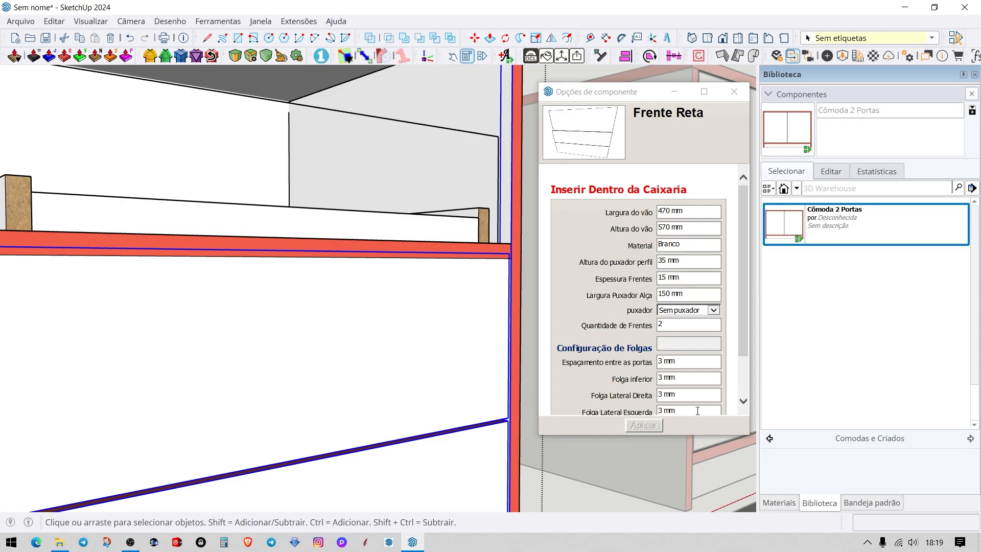
Set the Folga Superior of the Frente Reta drawer fronts to 238 mm
scroll(689, 376, down, 2)
click(622, 369)
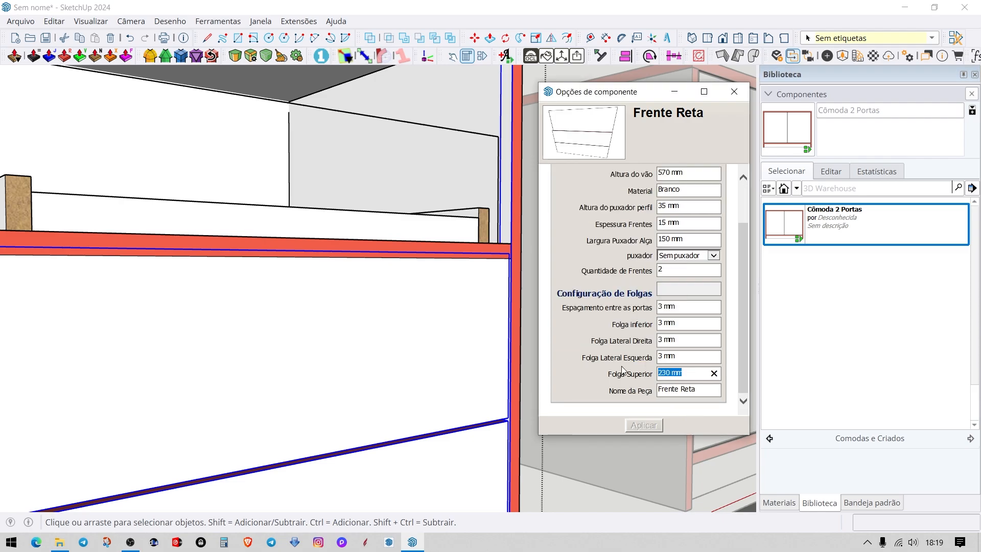
text(238)
key(Return)
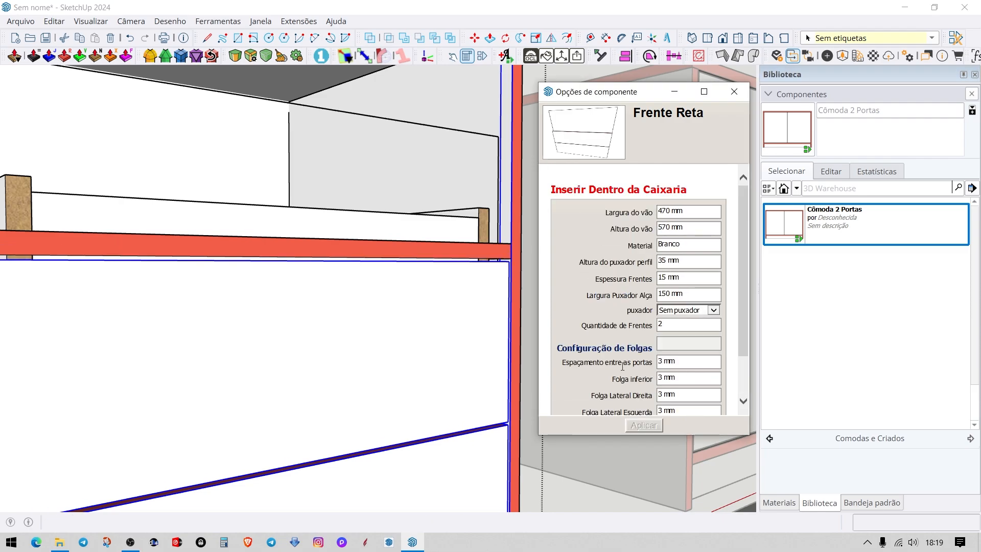
Show the nightstand in X-ray view, select its drawer set and set Ajuste na Altura do conjunto de gavetas to 230 mm
middle_drag(372, 294, 337, 299)
scroll(403, 308, down, 3)
middle_drag(403, 309, 521, 349)
click(455, 310)
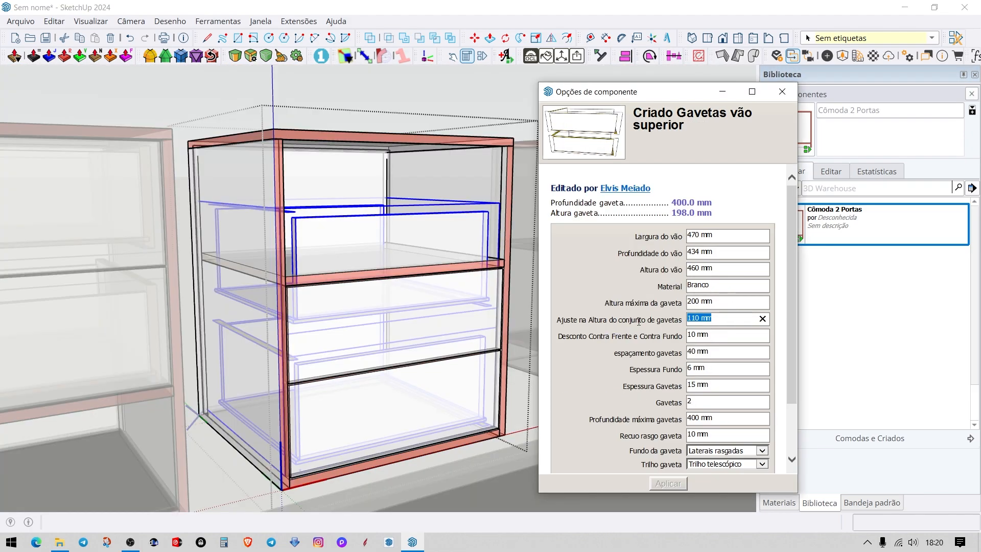
text(230)
key(Return)
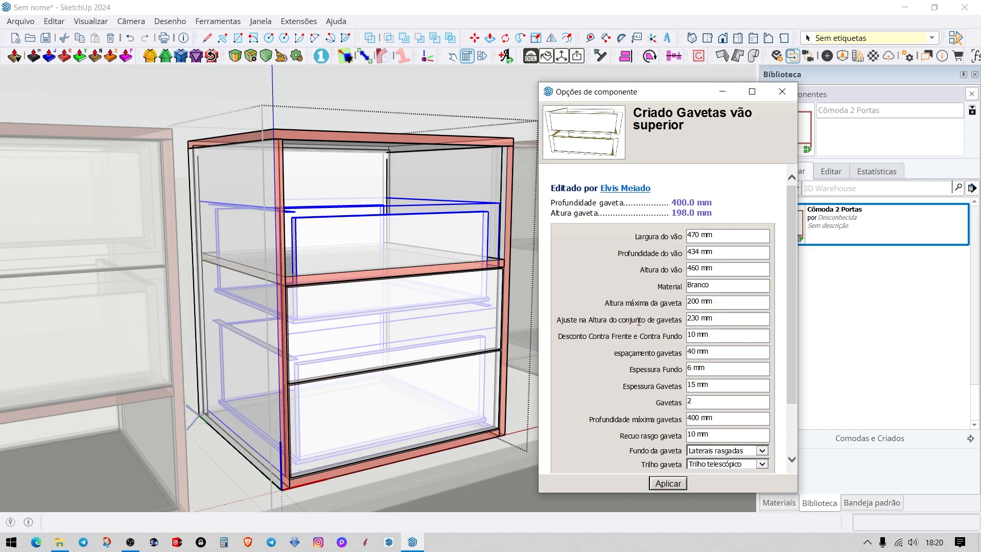
Check the upper drawer against the shelf and set the drawer set's Ajuste na Altura do conjunto de gavetas to 235 mm
scroll(520, 271, up, 5)
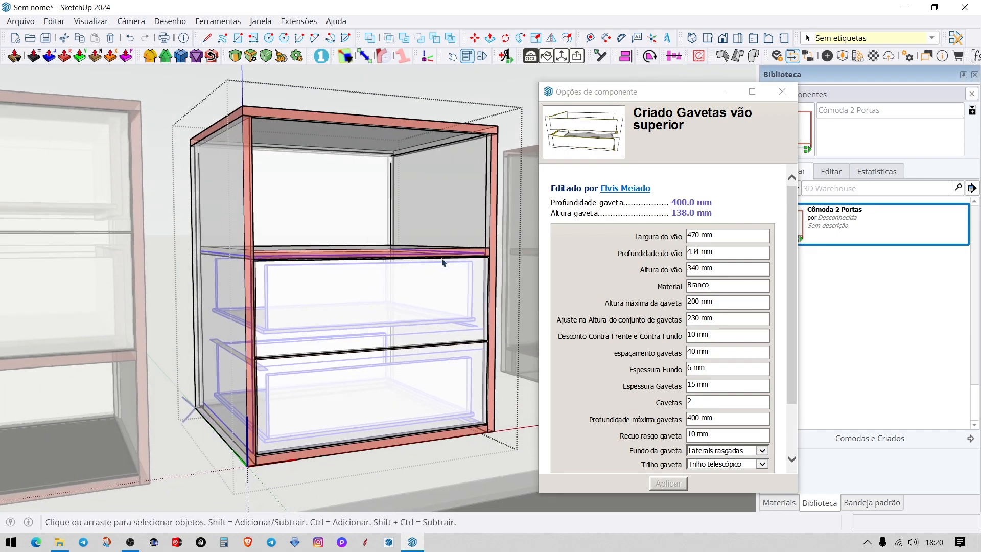
middle_drag(520, 271, 393, 234)
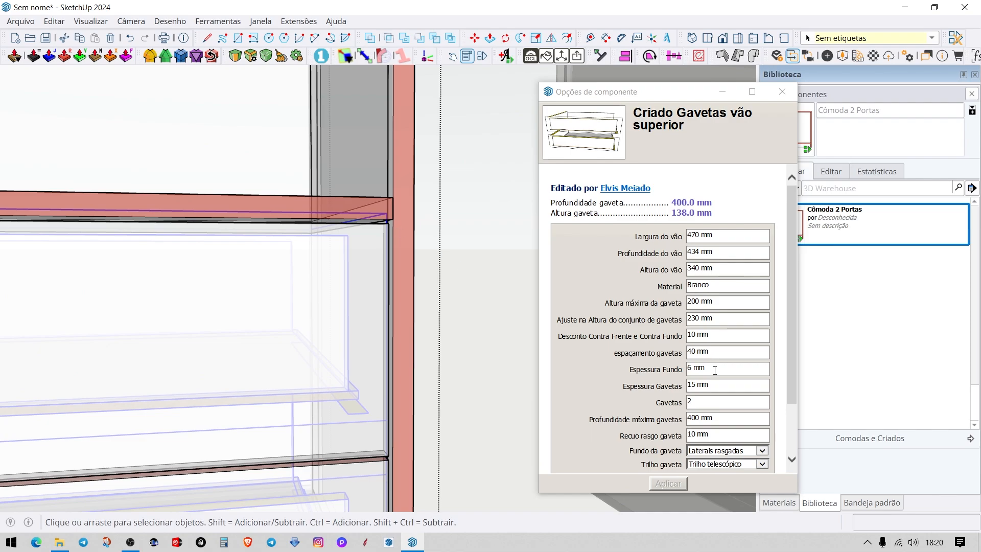
click(713, 317)
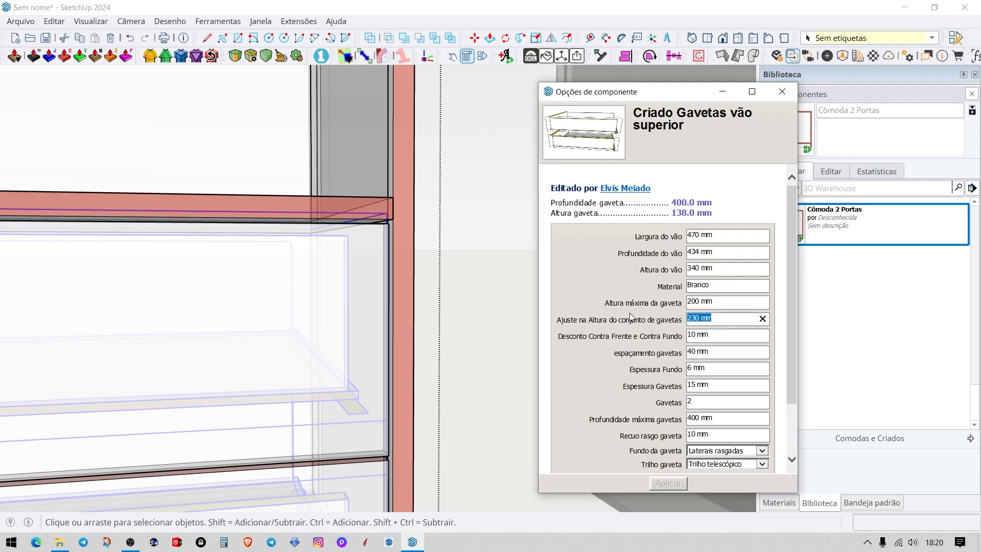
text(235)
key(Return)
middle_drag(378, 229, 453, 339)
scroll(398, 224, down, 5)
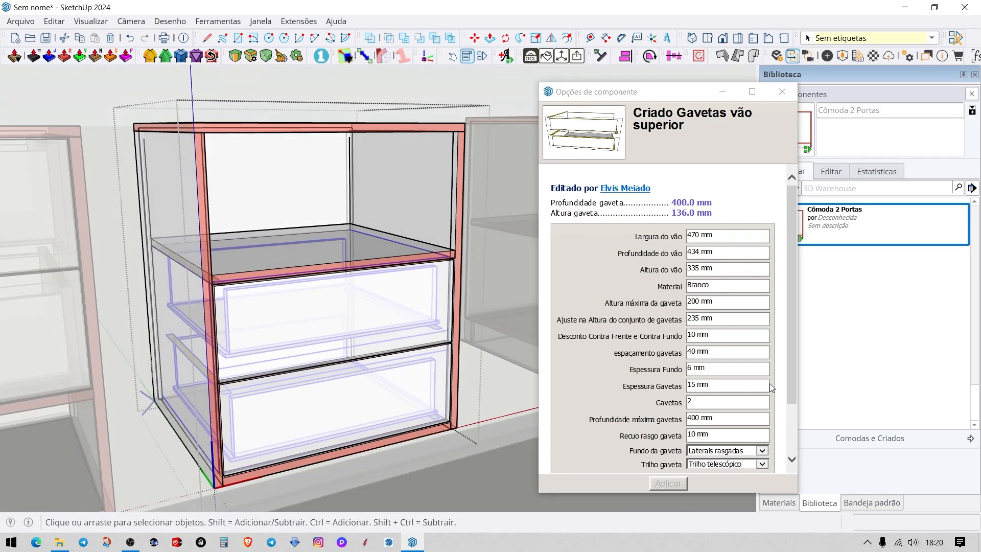
Leave the upper-gap nightstand's editing context and turn off X-ray view
middle_drag(490, 366, 455, 356)
middle_drag(351, 334, 319, 326)
middle_drag(392, 286, 427, 281)
scroll(431, 332, down, 2)
key(Escape)
key(Escape)
key(x)
middle_drag(407, 233, 330, 247)
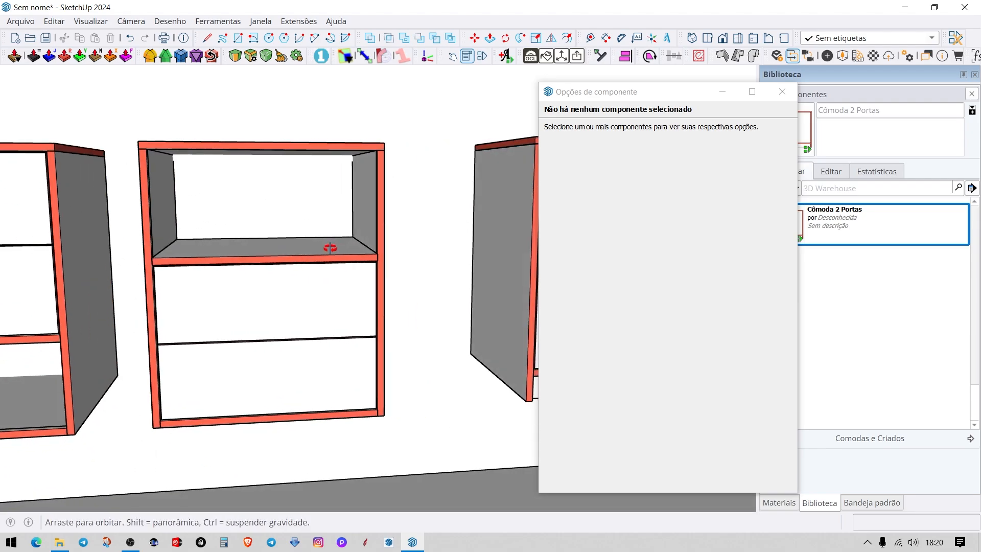
Select the Cômoda 1 Porta component and look briefly at its interior in X-ray view
shift+middle_drag(266, 216, 395, 293)
click(324, 297)
scroll(428, 310, up, 2)
key(x)
key(x)
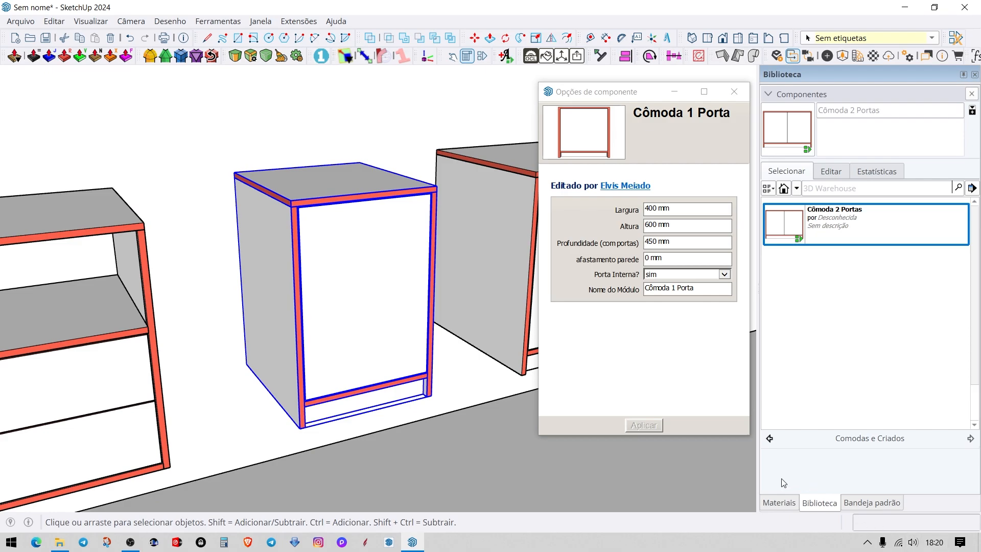
Hide the PORTAS E FRENTES tag to expose the cabinet interiors
click(778, 502)
click(871, 503)
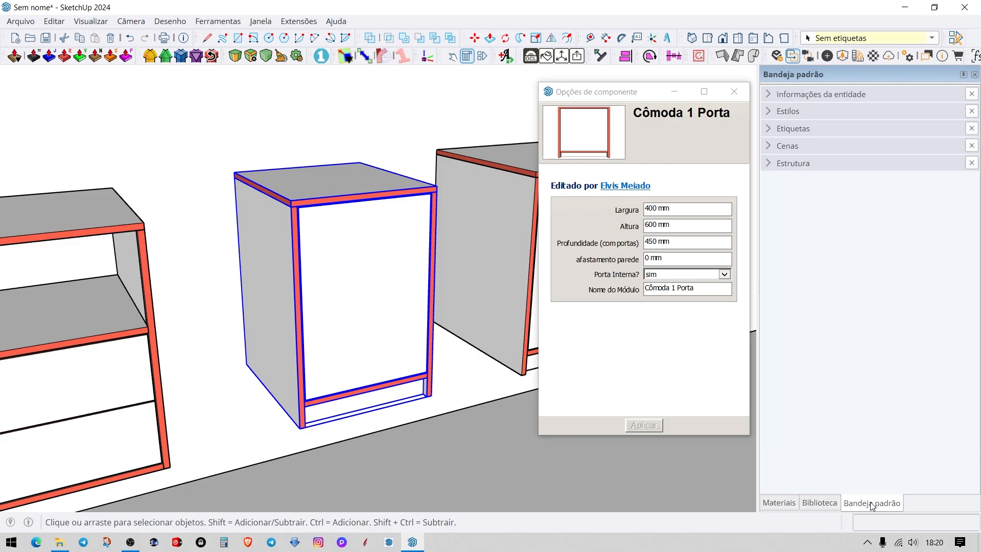
click(769, 128)
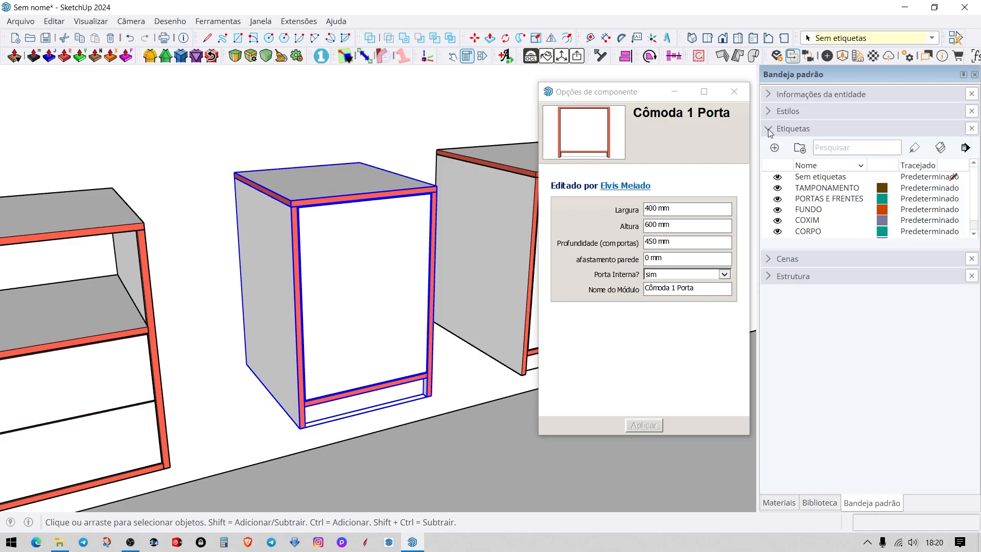
click(777, 199)
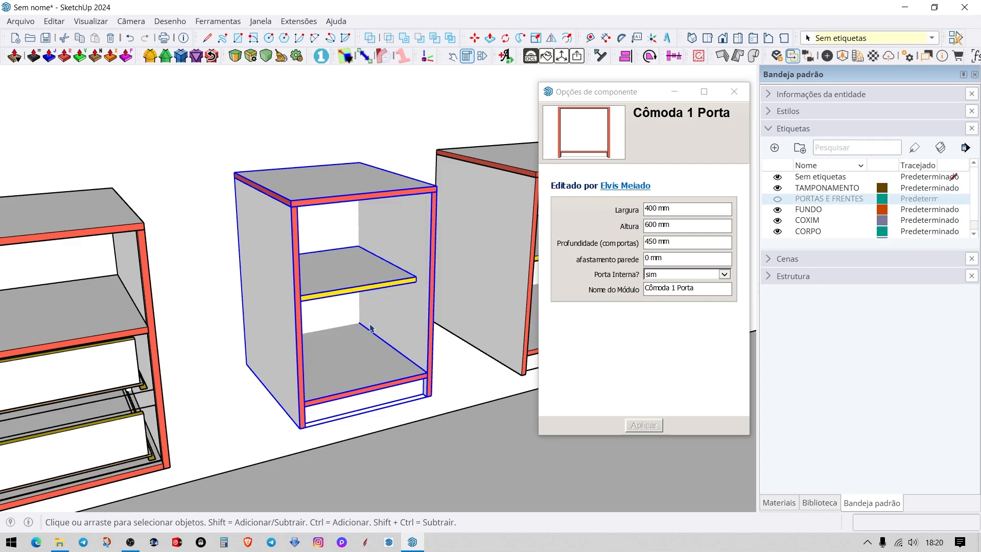
Open the Cômoda 1 Porta component down to its Prateleira and set Quantidade de Prateleiras to 3
double_click(362, 271)
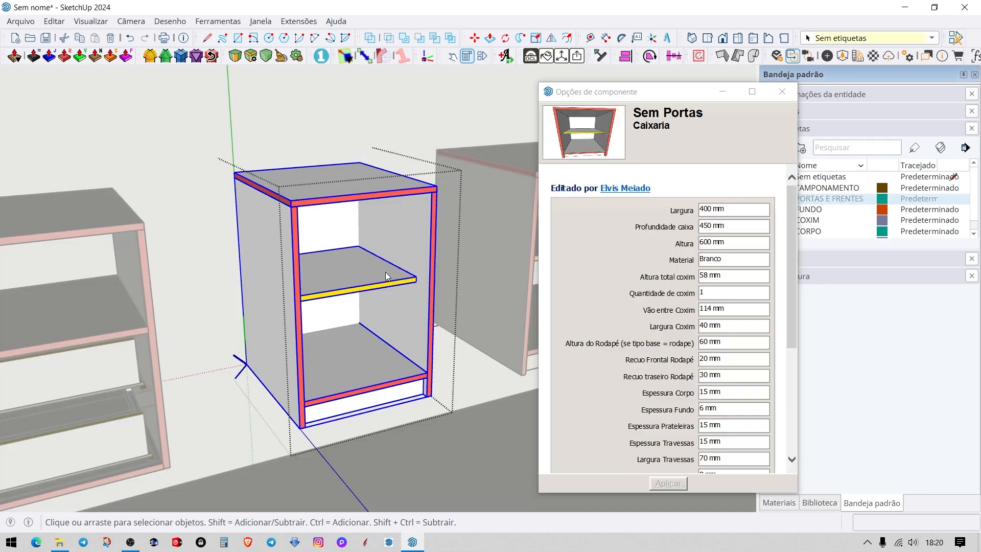
double_click(383, 272)
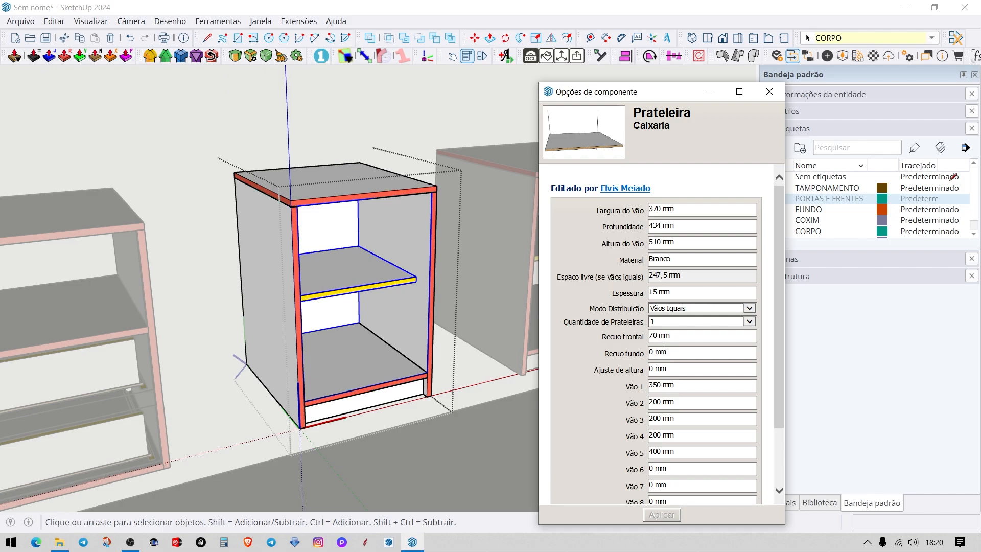
click(660, 324)
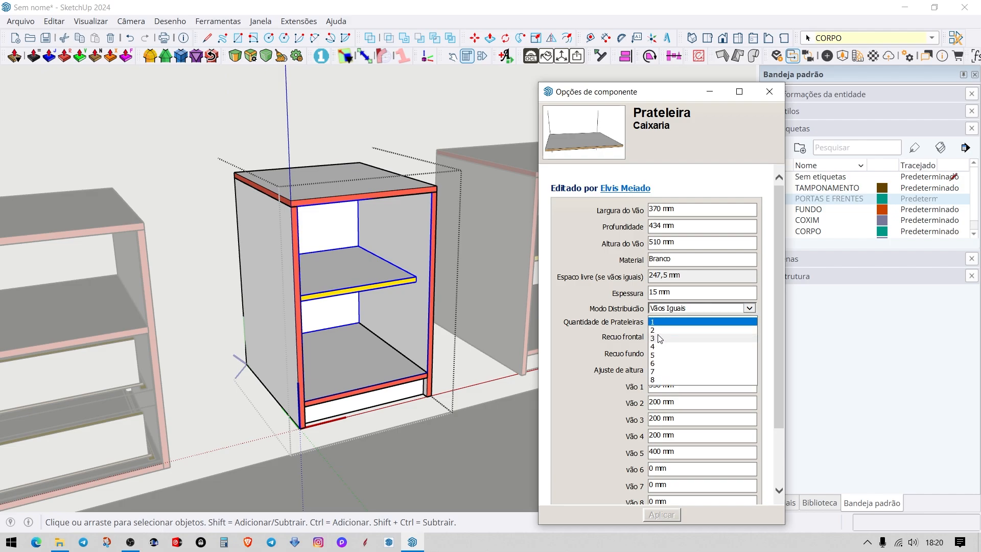
click(664, 341)
click(673, 512)
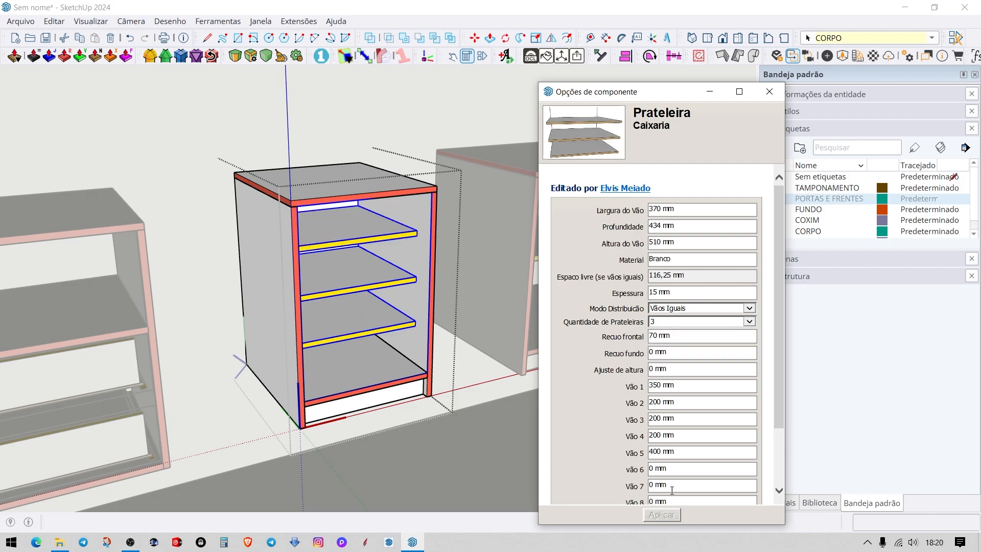
Set the one-door dresser's Quantidade de Prateleiras to 1 and deselect the shelf component
click(659, 322)
click(659, 329)
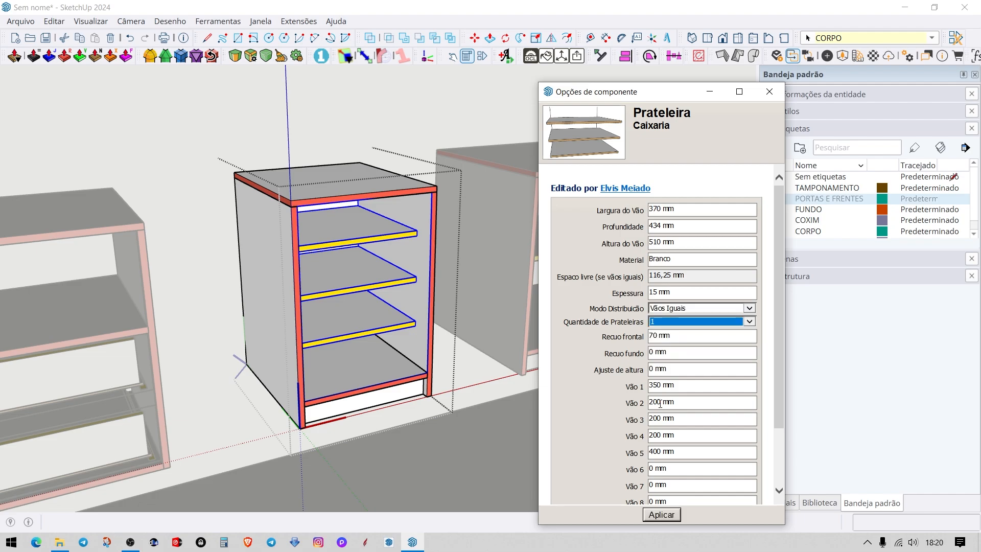
click(663, 513)
middle_drag(405, 288, 415, 296)
key(Escape)
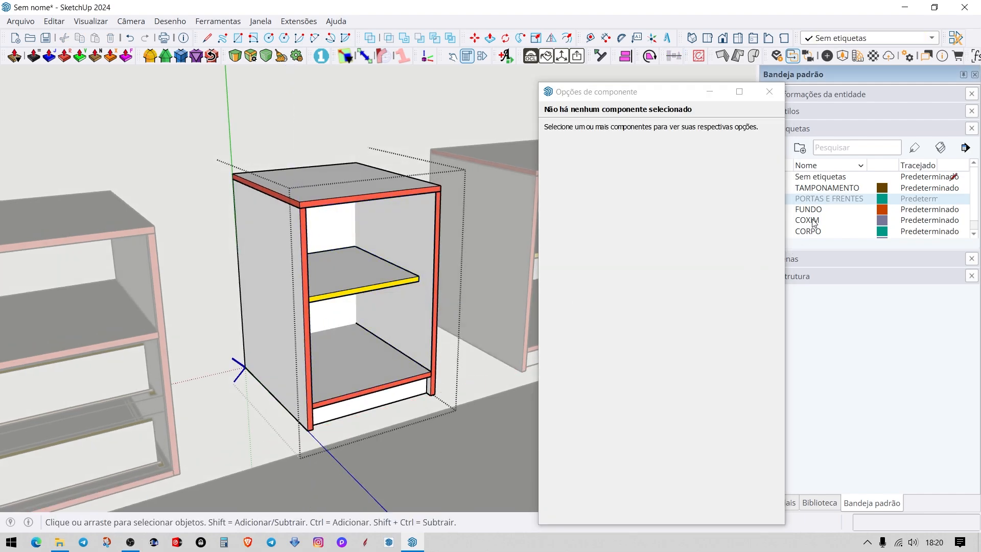
Move the component options window clear of the tag list and make the PORTAS E FRENTES tag visible
drag(684, 92, 625, 84)
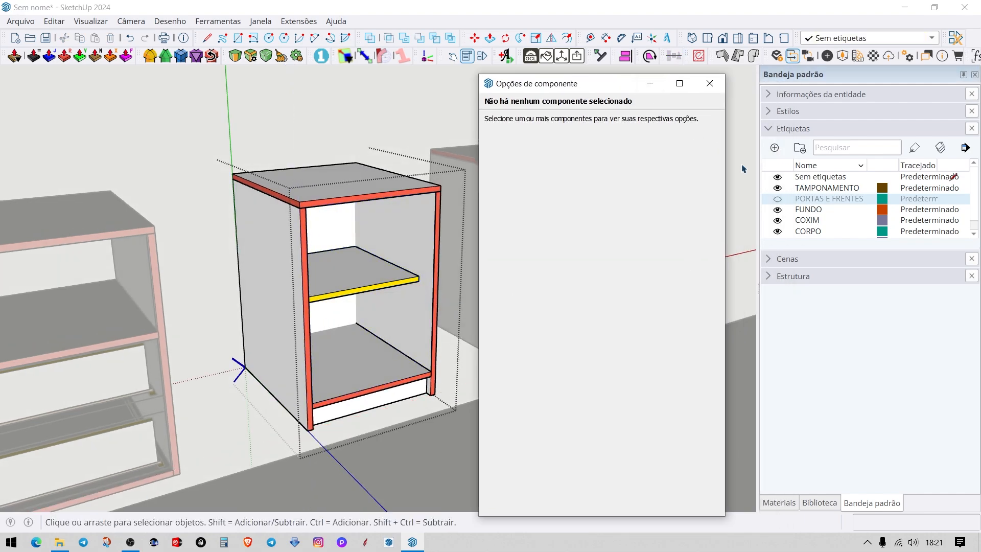
click(777, 199)
scroll(475, 229, down, 5)
scroll(333, 280, up, 4)
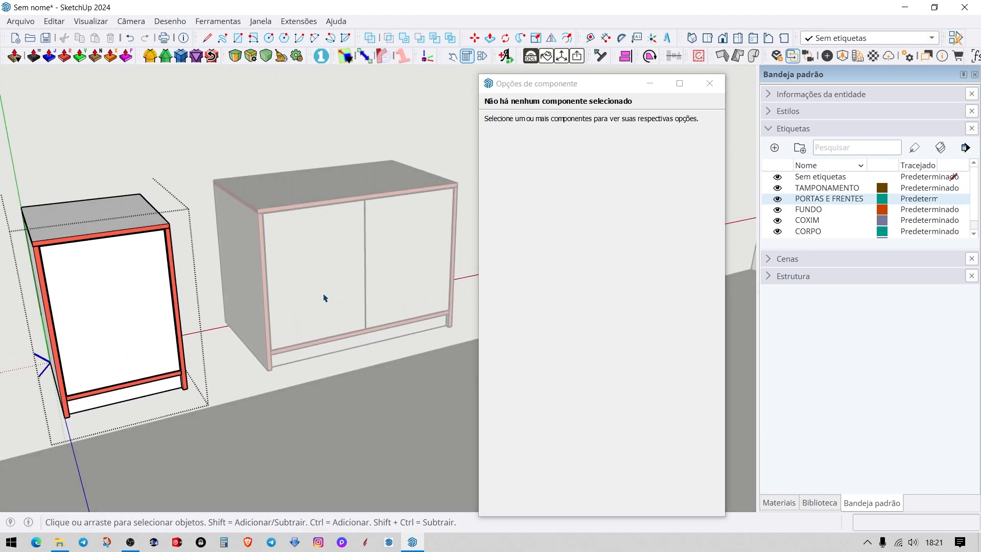
Leave the one-door dresser's editing context and open the two-door dresser for editing
click(325, 293)
shift+middle_drag(368, 255, 357, 345)
scroll(356, 345, up, 1)
double_click(323, 374)
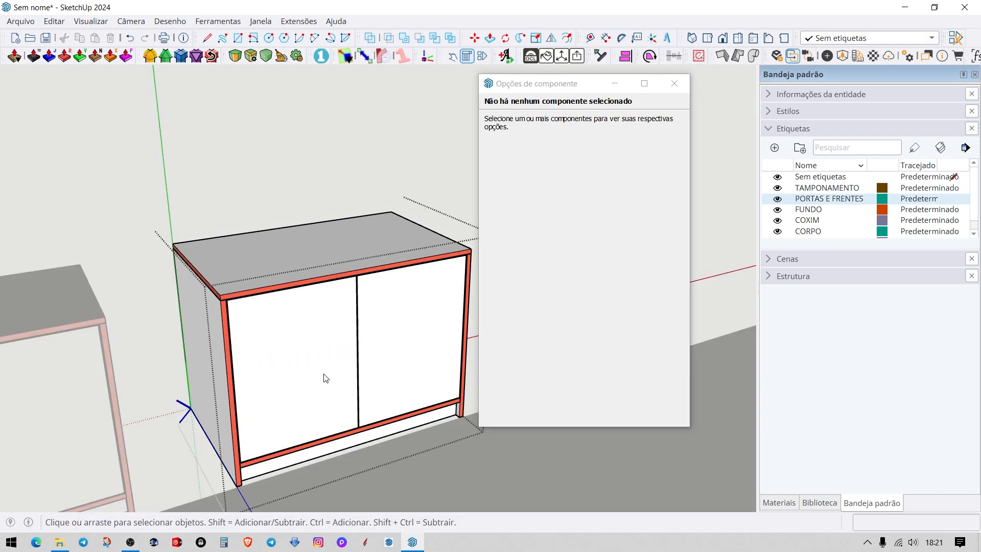
middle_drag(325, 378, 532, 263)
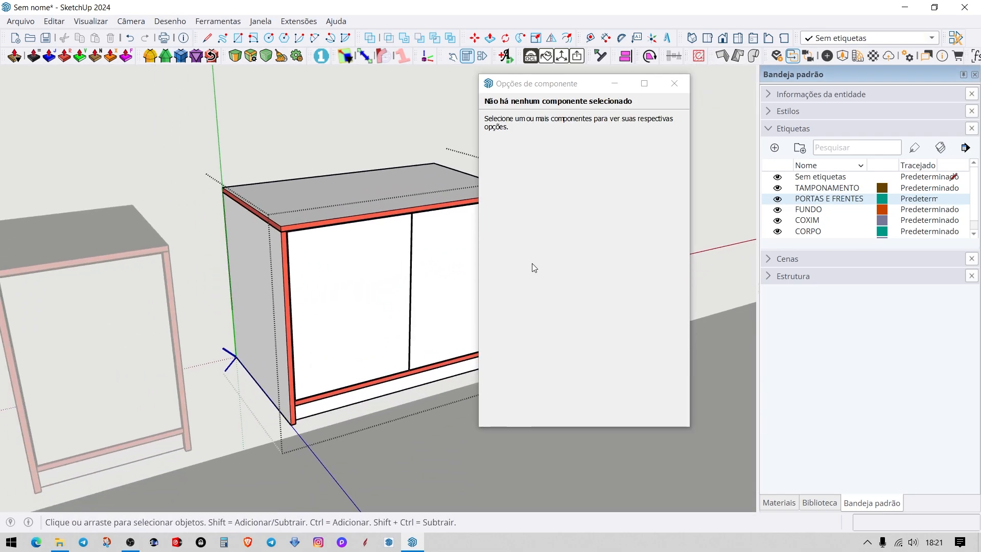
Hide the PORTAS E FRENTES tag and set the two-door dresser's Quantidade de Prateleiras to 4
click(777, 199)
click(382, 274)
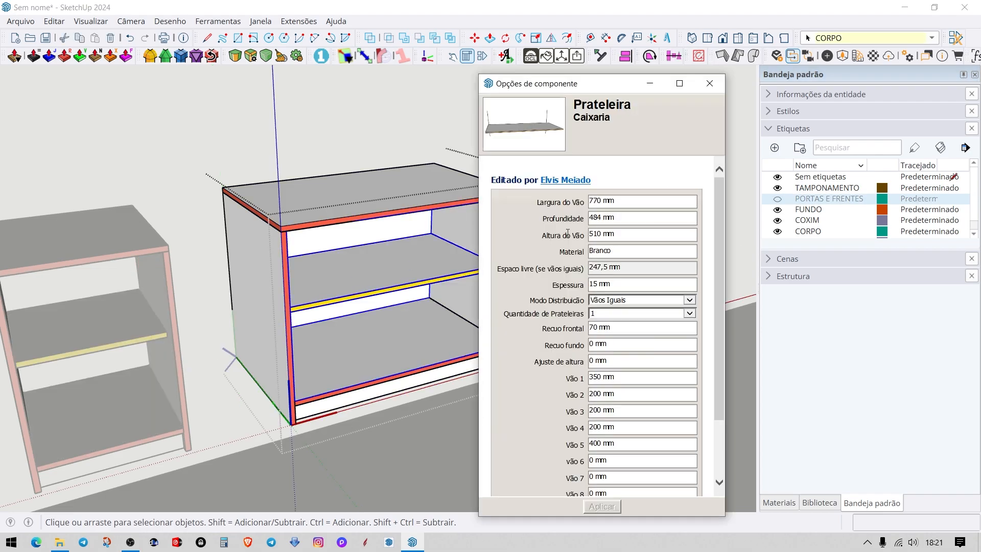
click(605, 314)
click(605, 341)
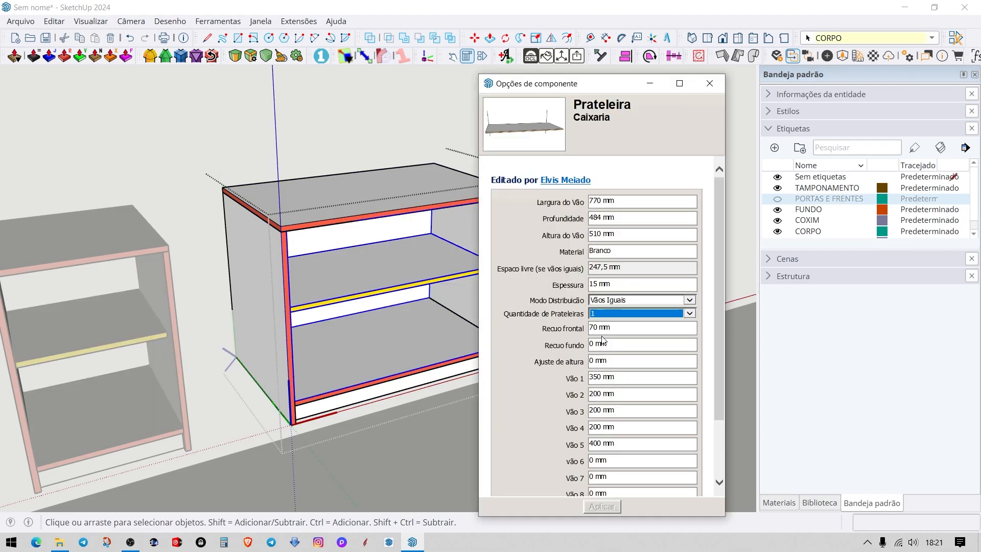
click(610, 506)
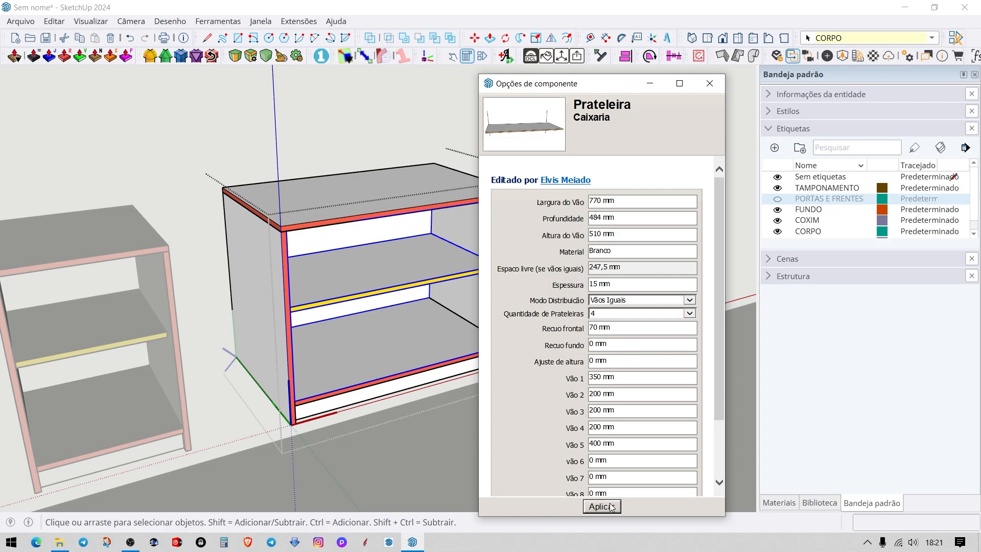
Set the two-door dresser's Quantidade de Prateleiras to 1
click(615, 313)
click(605, 287)
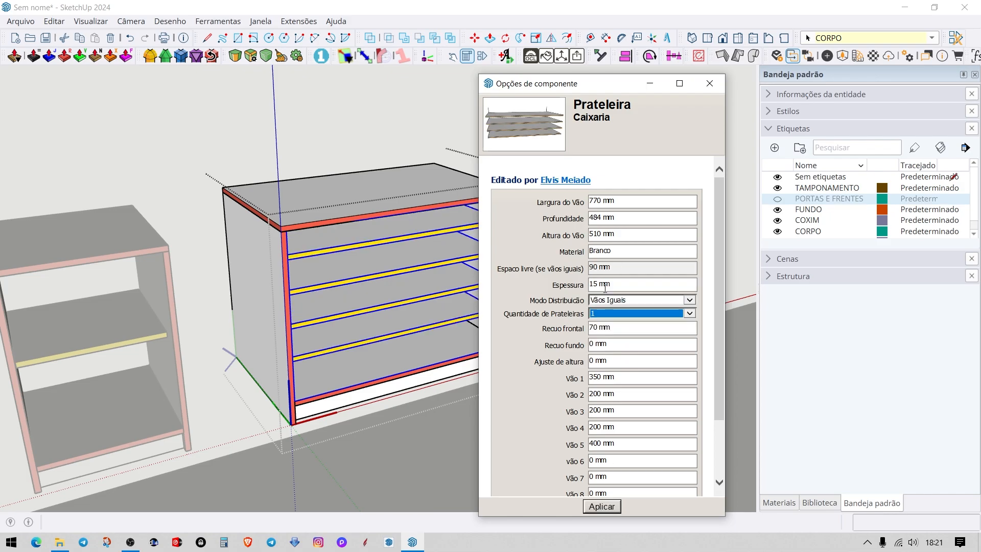
click(602, 507)
shift+middle_drag(411, 285, 343, 316)
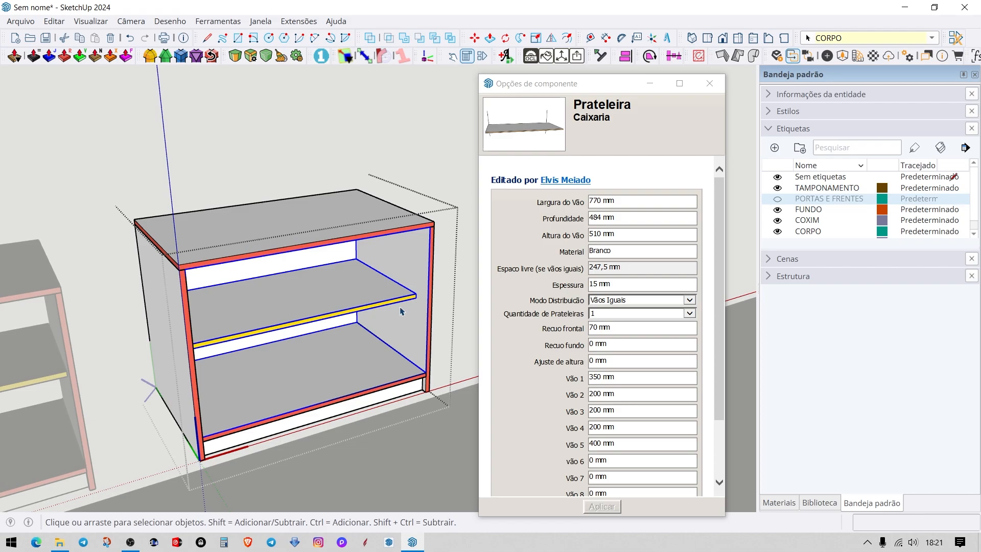
Leave the two-door dresser's editing context and show the PORTAS E FRENTES tag
click(435, 291)
key(Escape)
click(777, 199)
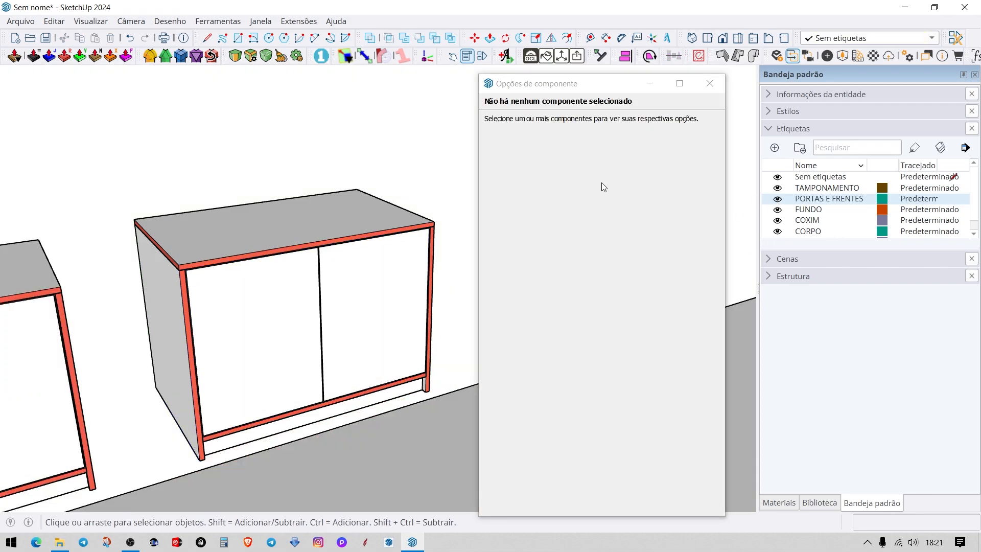
Close the component options and look over the full row of nightstands and dressers
click(710, 84)
scroll(655, 266, down, 3)
middle_drag(561, 322, 538, 340)
scroll(466, 343, down, 2)
scroll(391, 342, up, 1)
shift+middle_drag(391, 341, 348, 341)
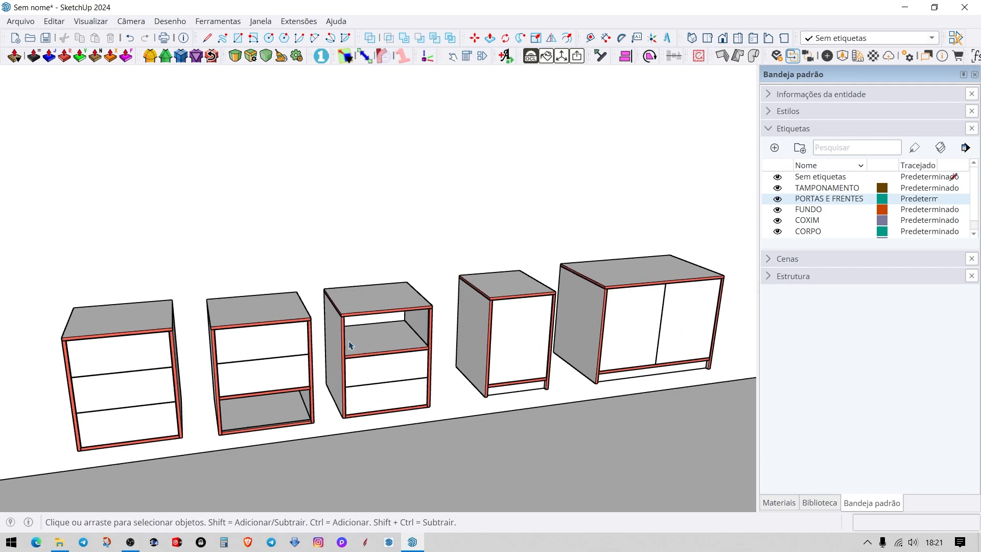